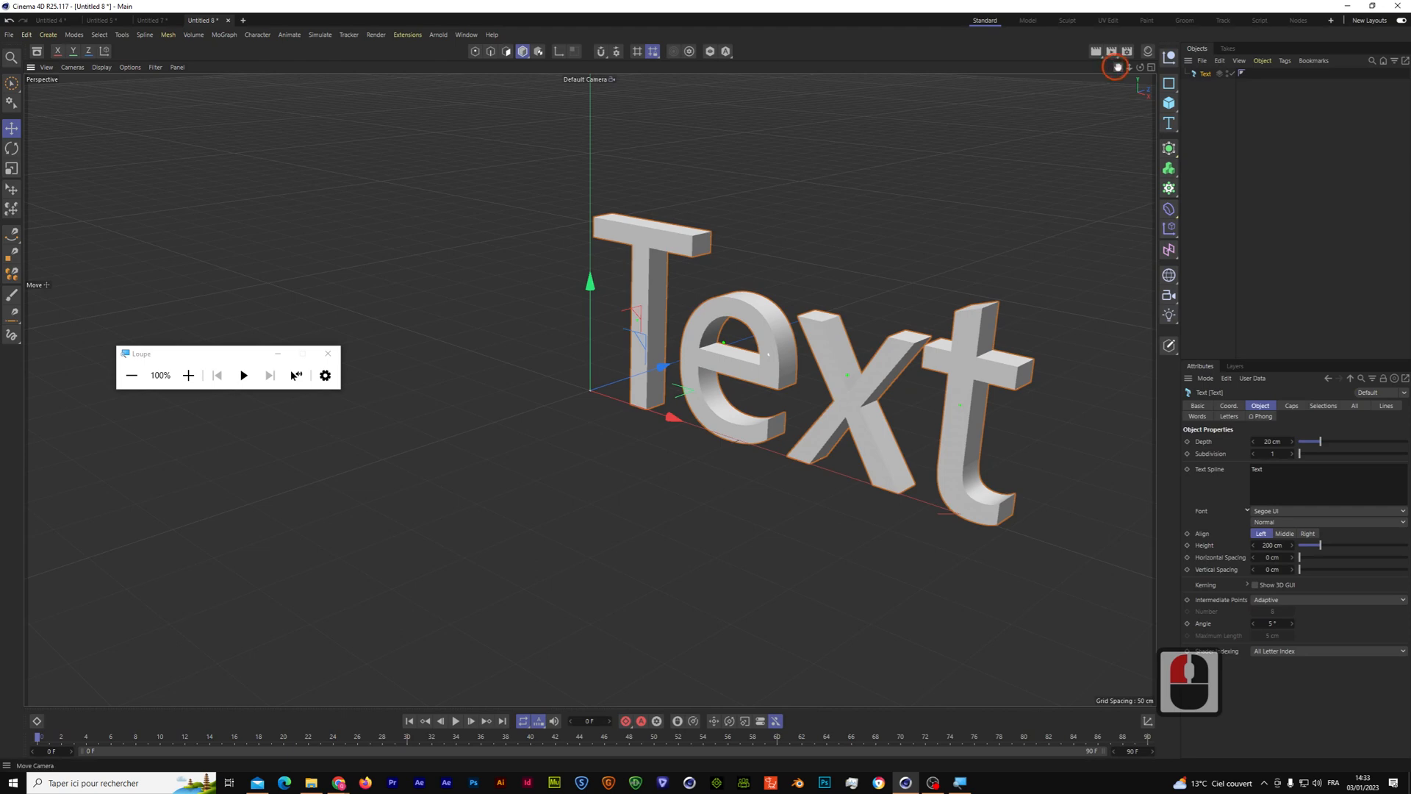
Preview the finished cloned-number animation in the Untitled 4 project and return to the Untitled 8 project
click(466, 35)
click(480, 377)
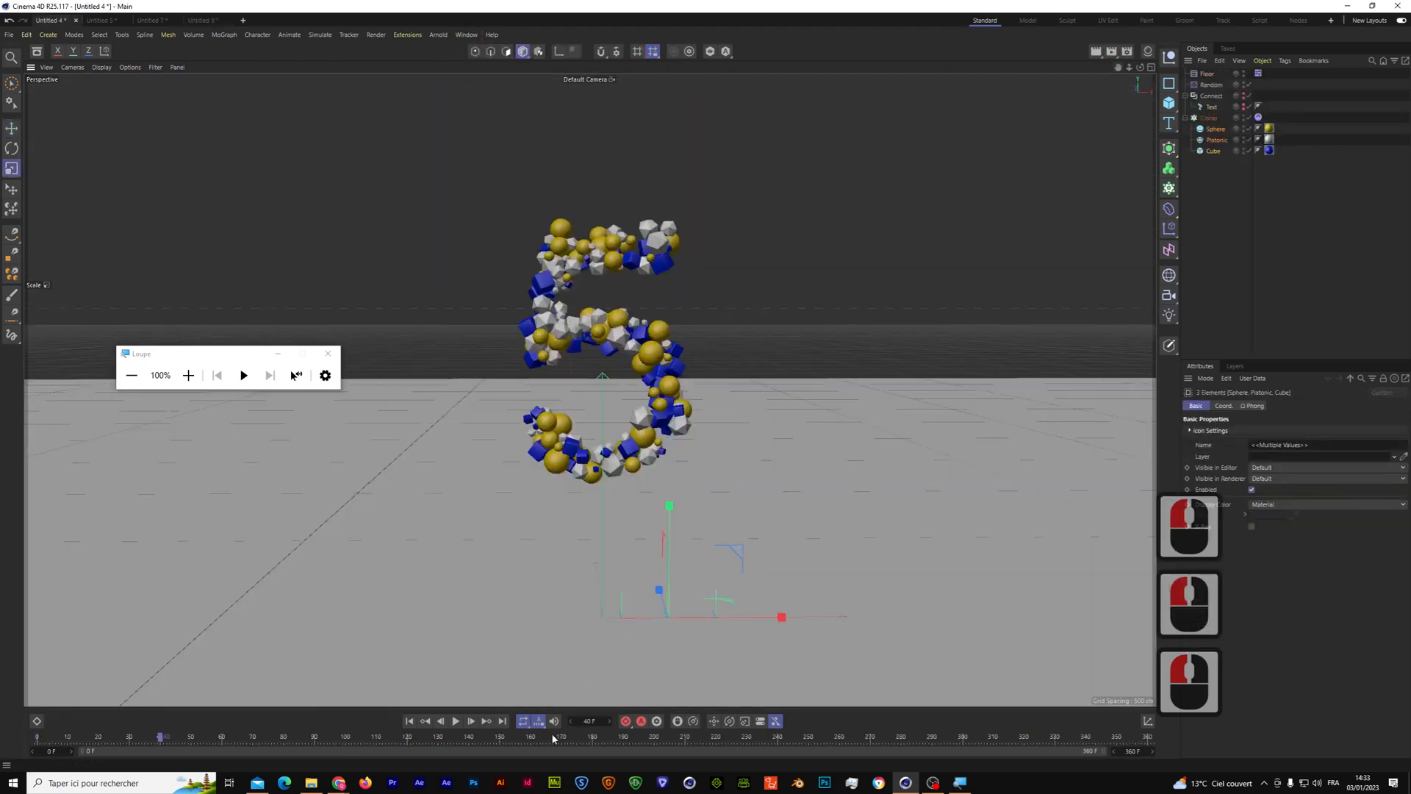
click(456, 722)
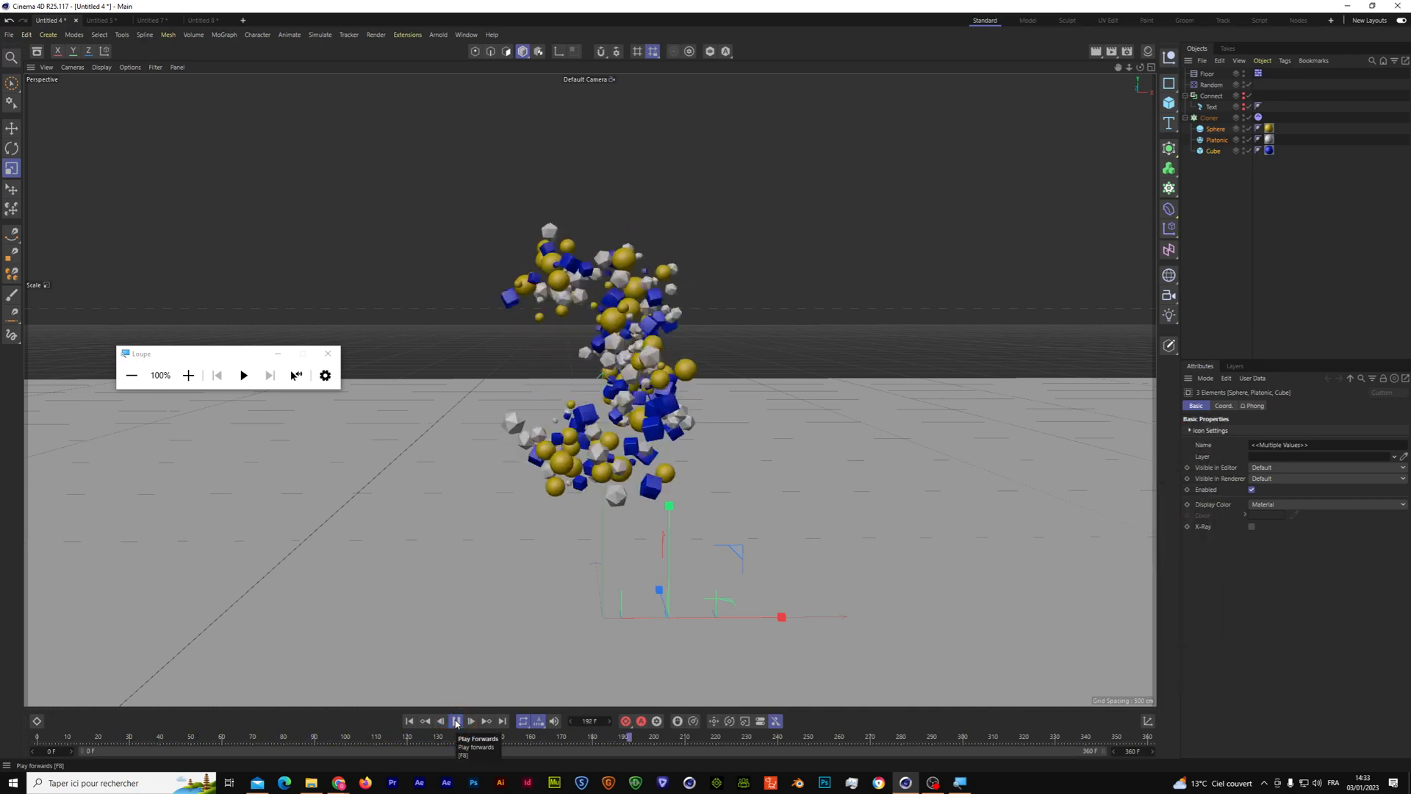
click(456, 722)
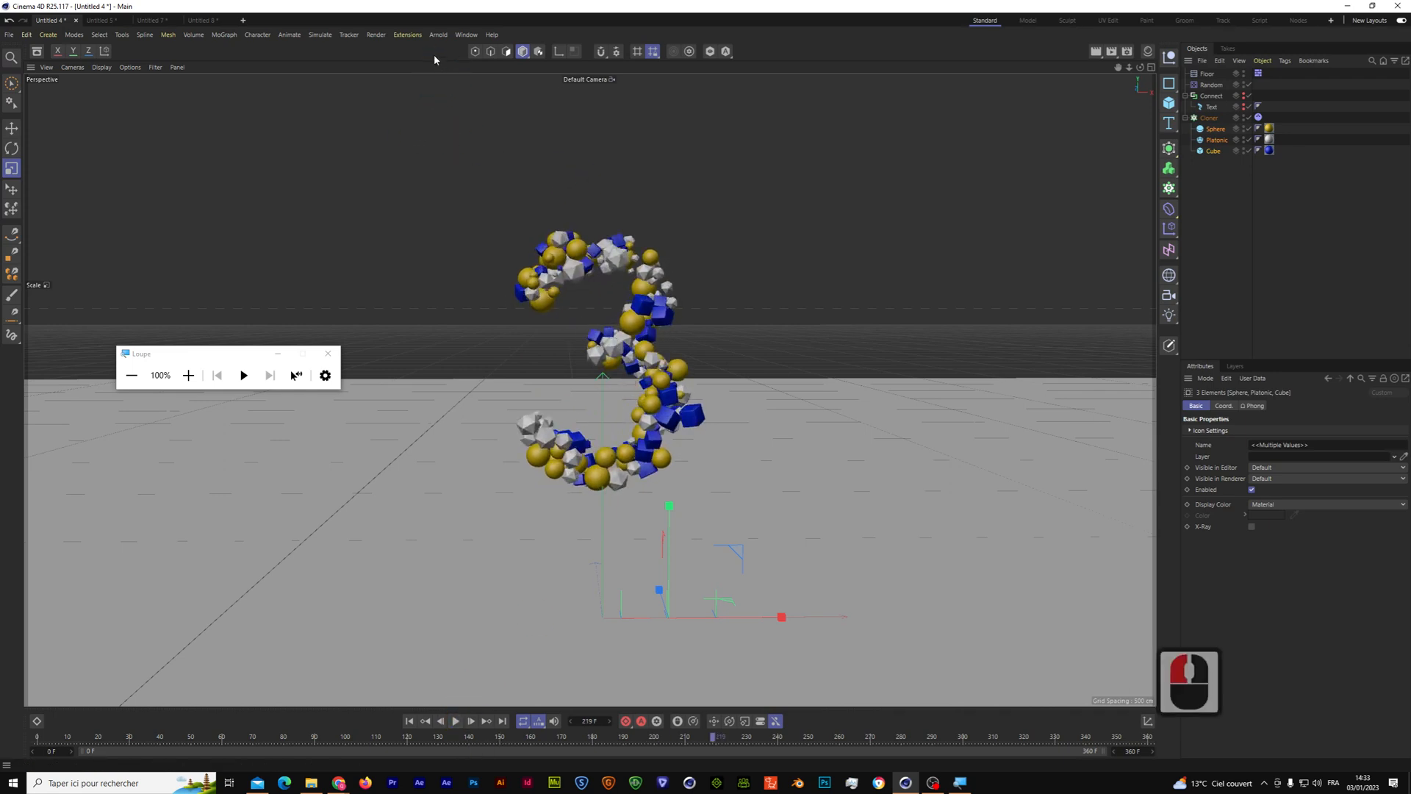
click(466, 34)
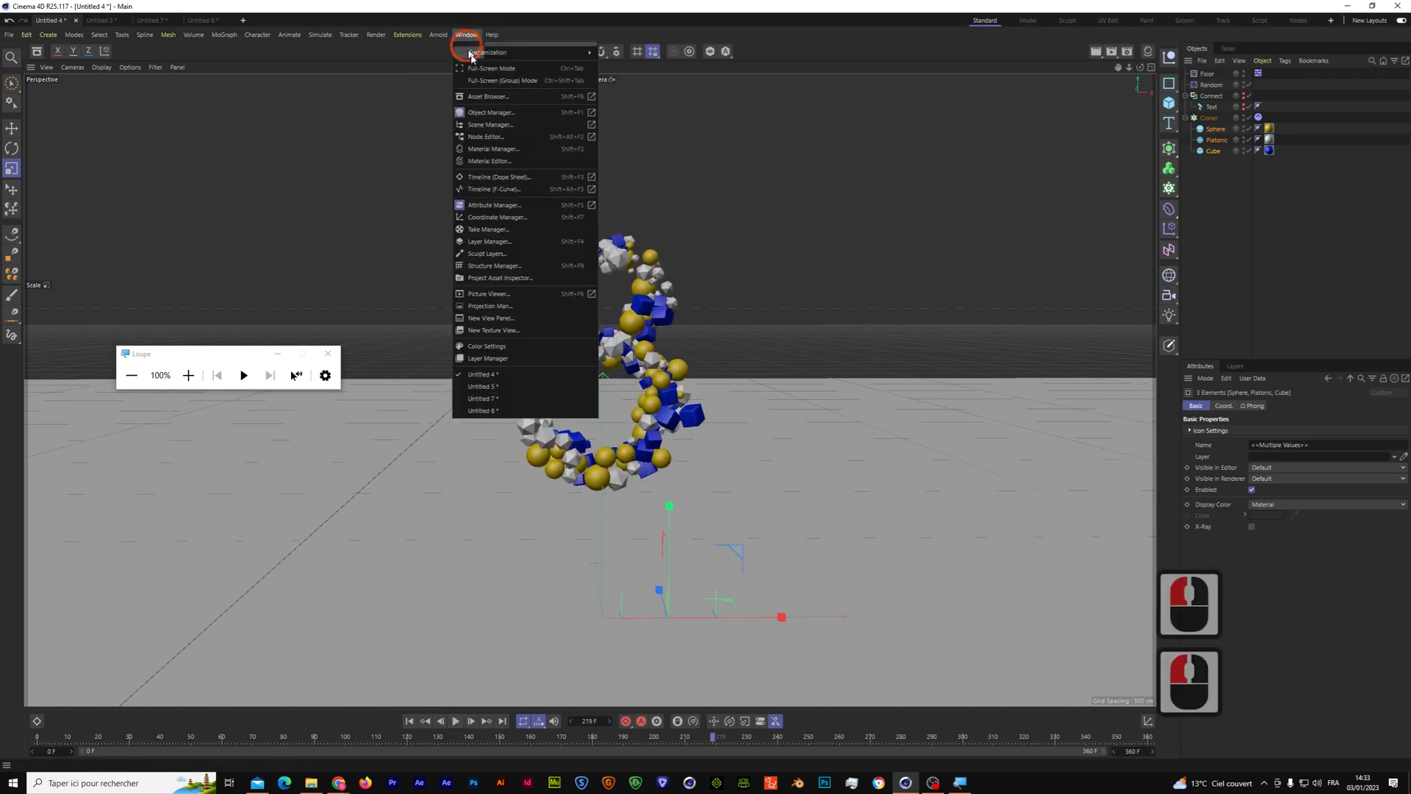
click(494, 411)
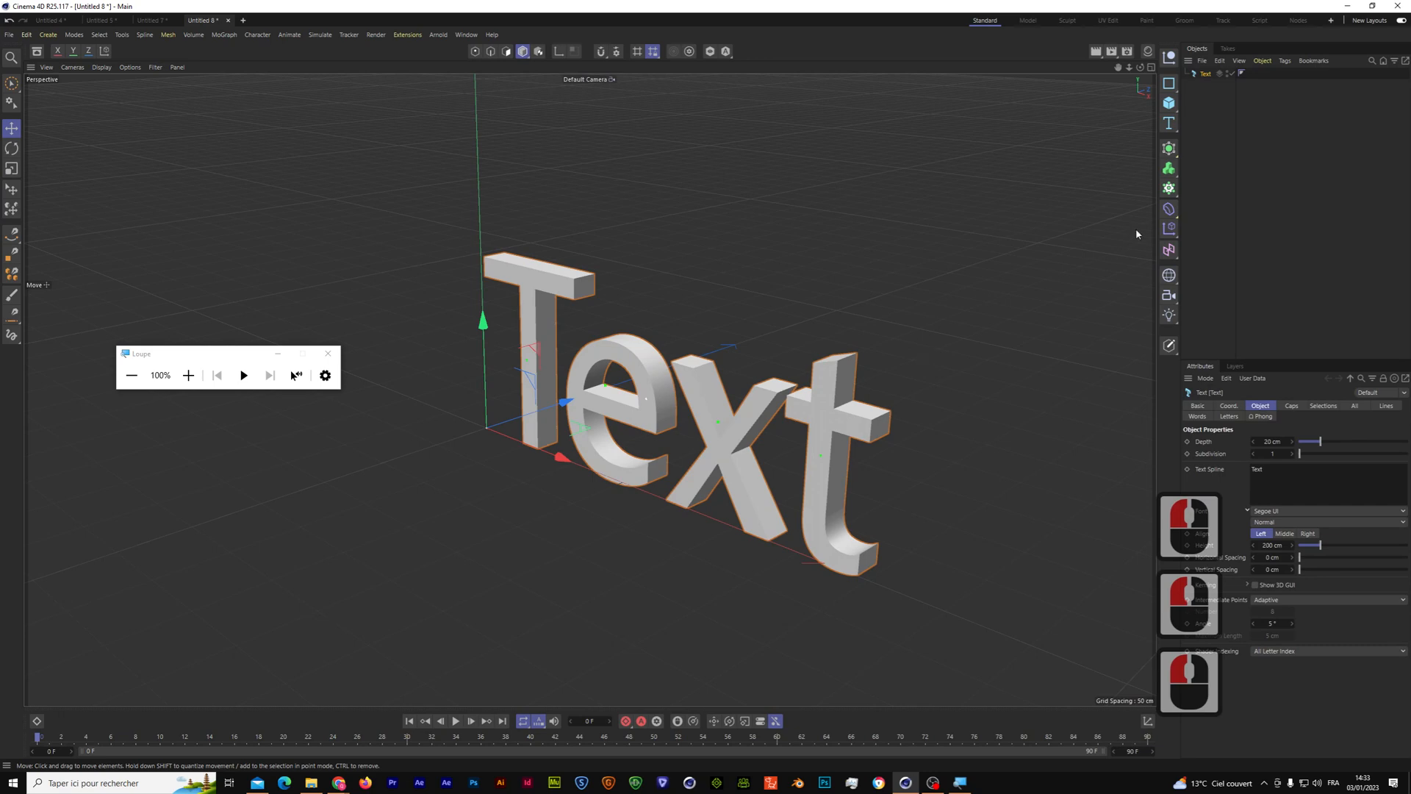
Delete the existing text object and create a new default extruded Text object
click(1202, 74)
key(Delete)
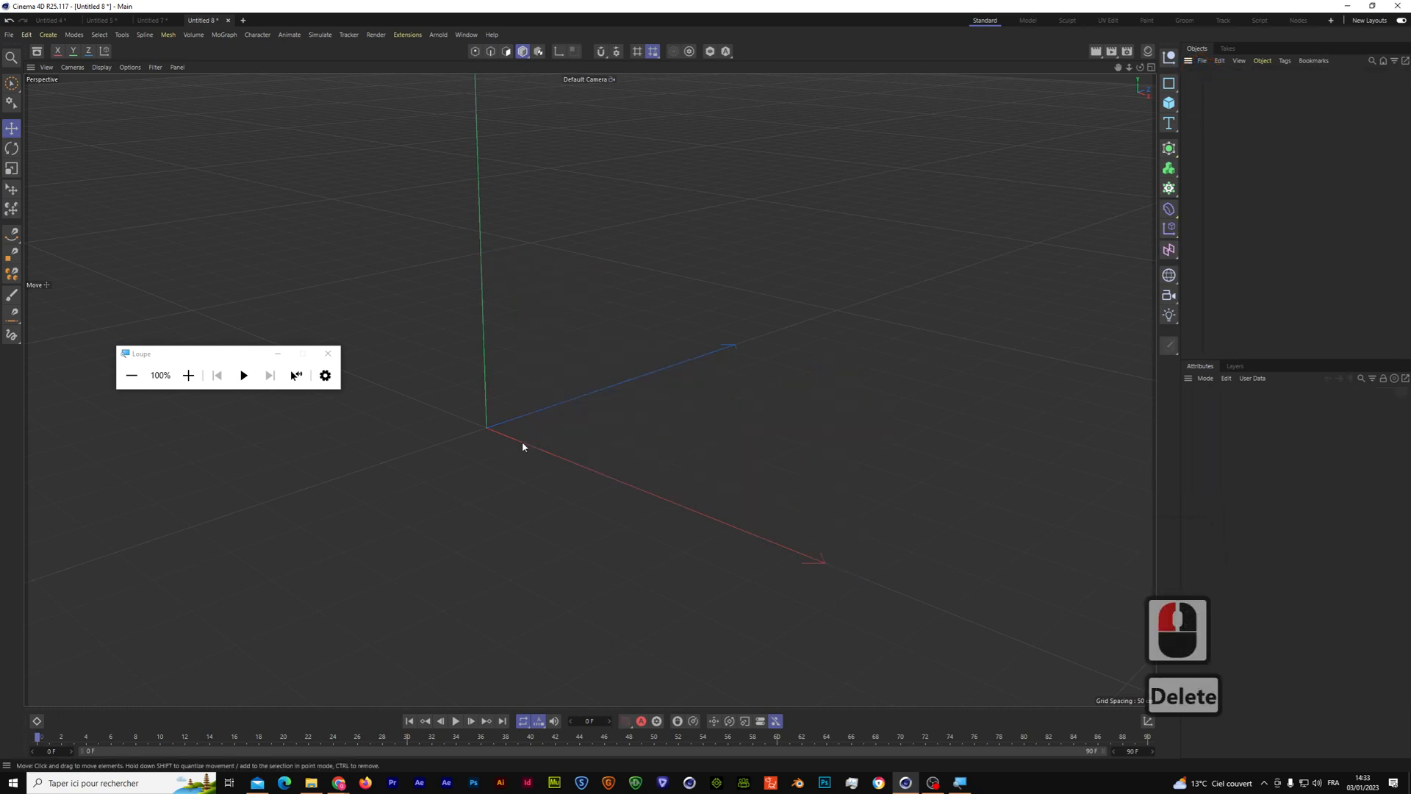
drag(230, 357, 709, 131)
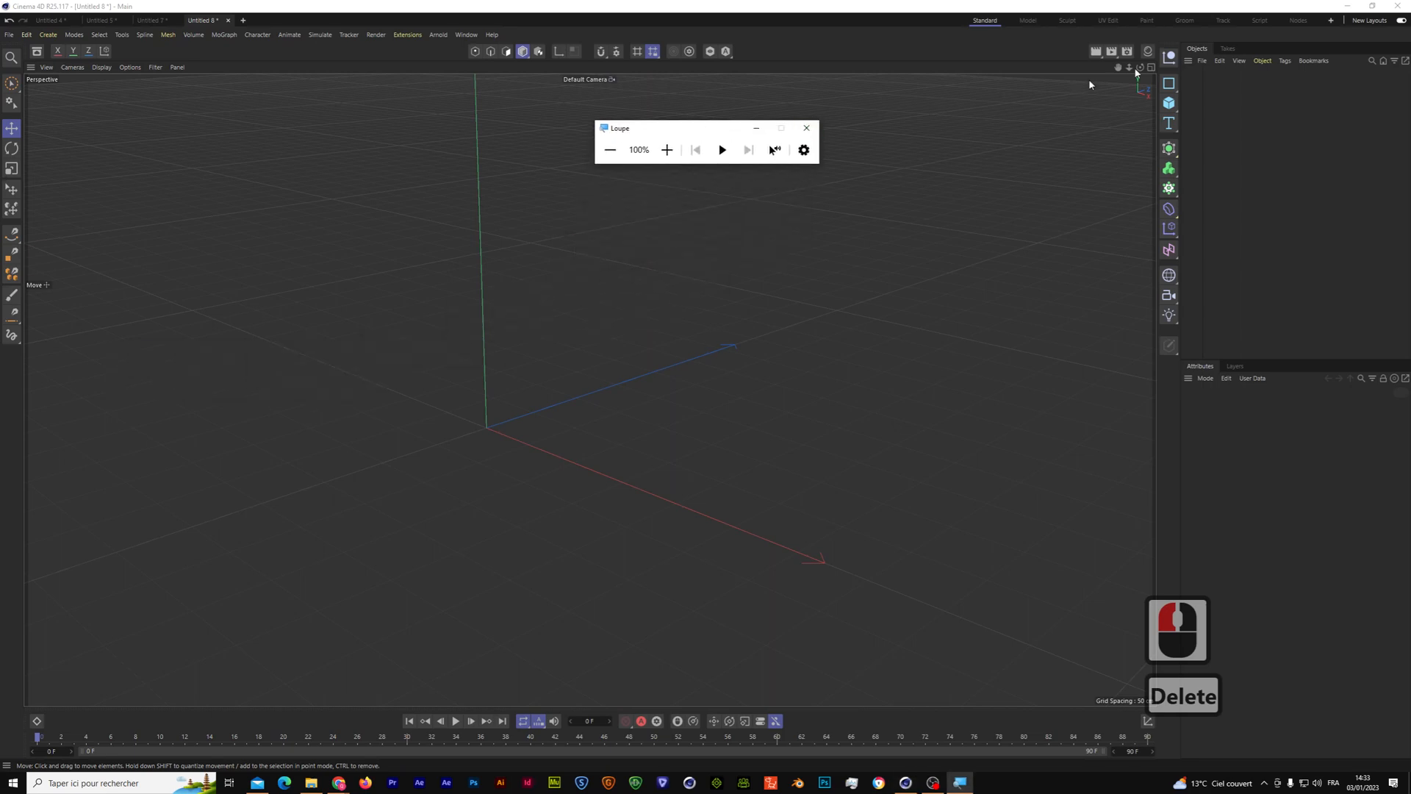
click(668, 150)
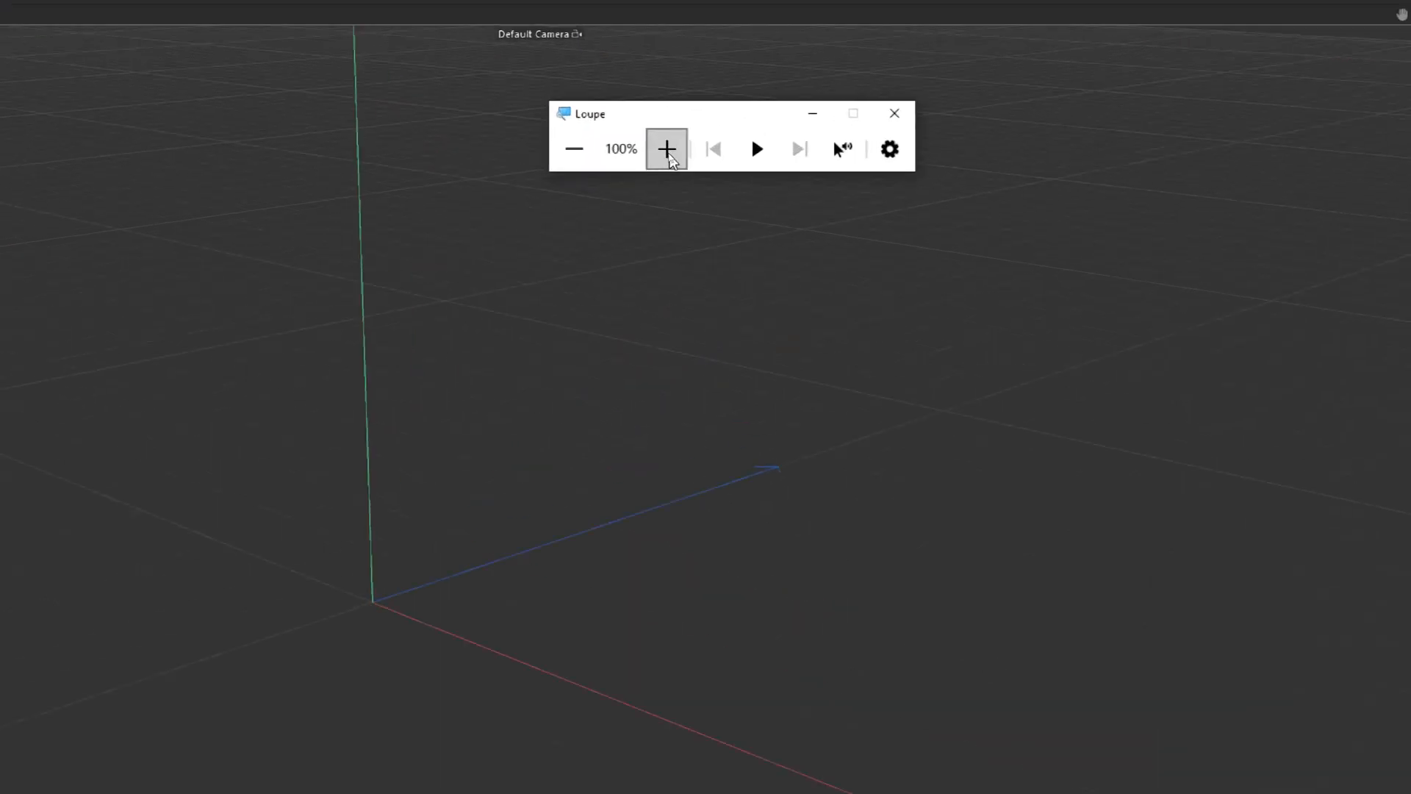
drag(907, 181, 961, 211)
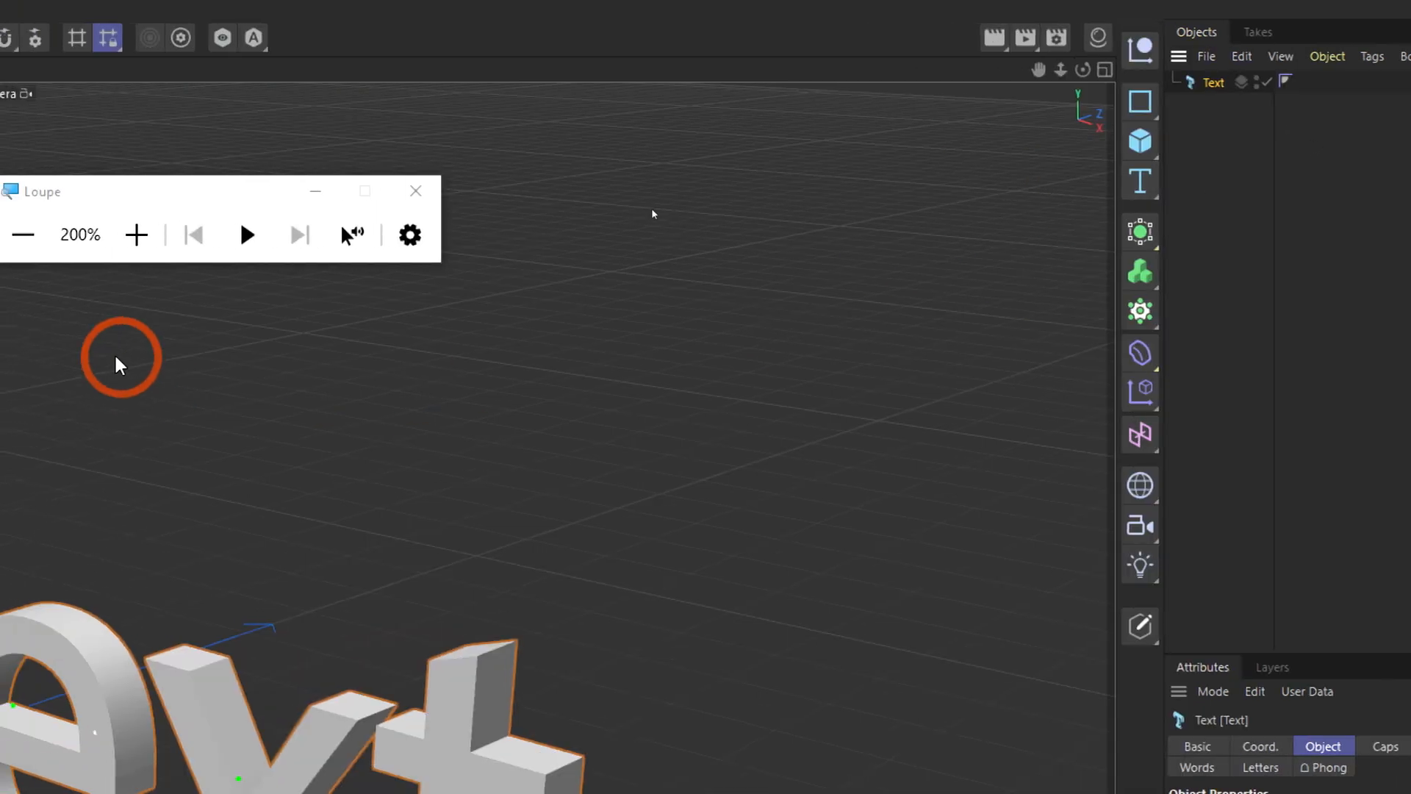
click(23, 235)
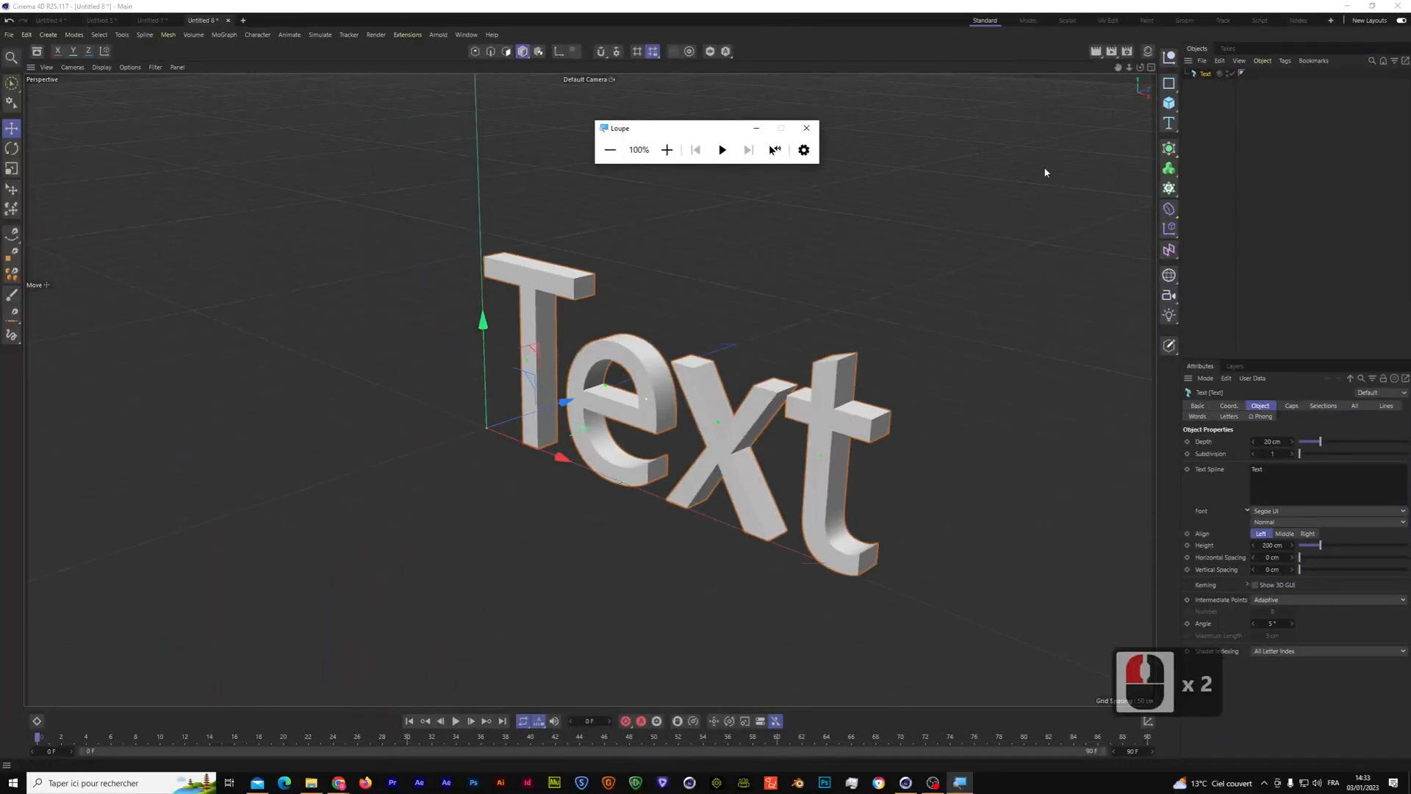
drag(1172, 152, 1196, 255)
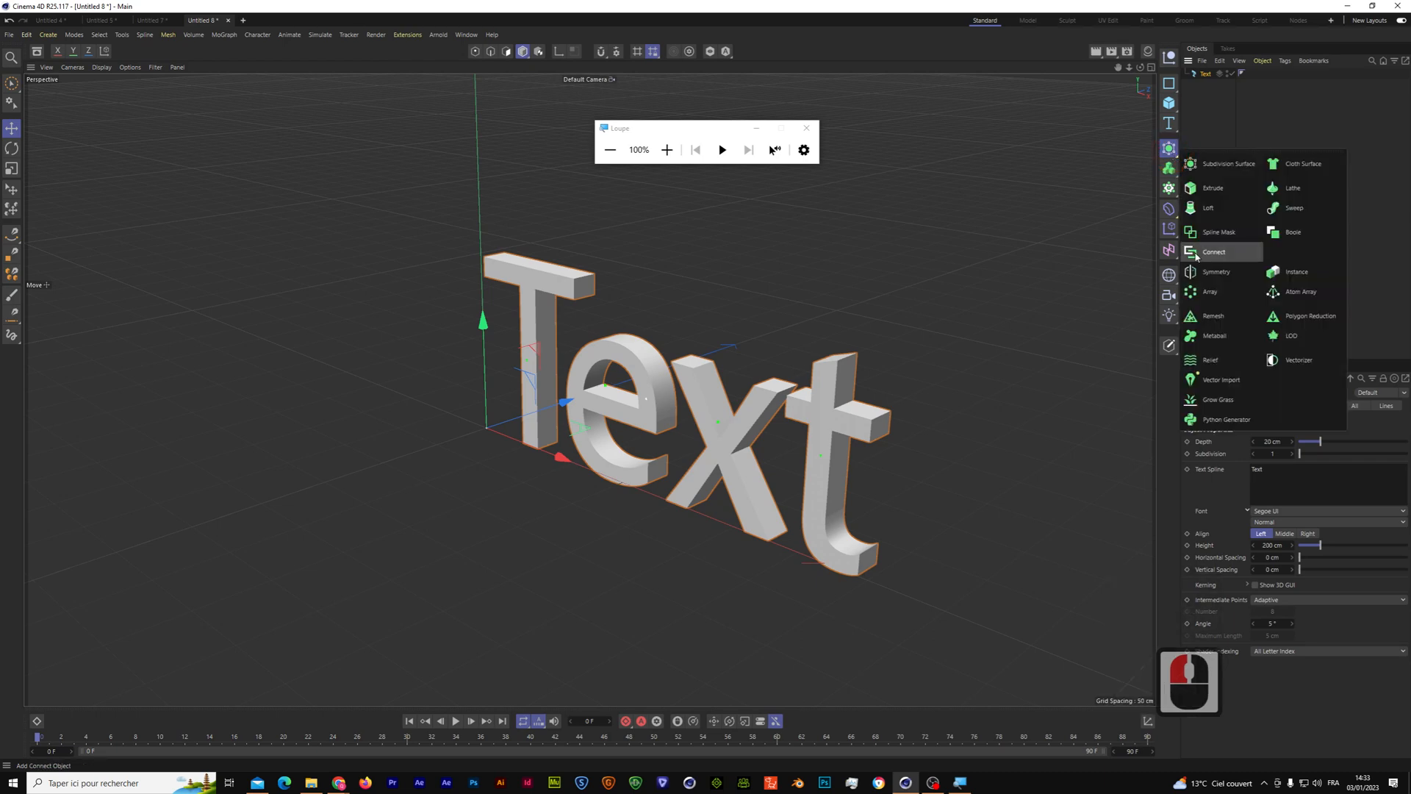
click(1196, 134)
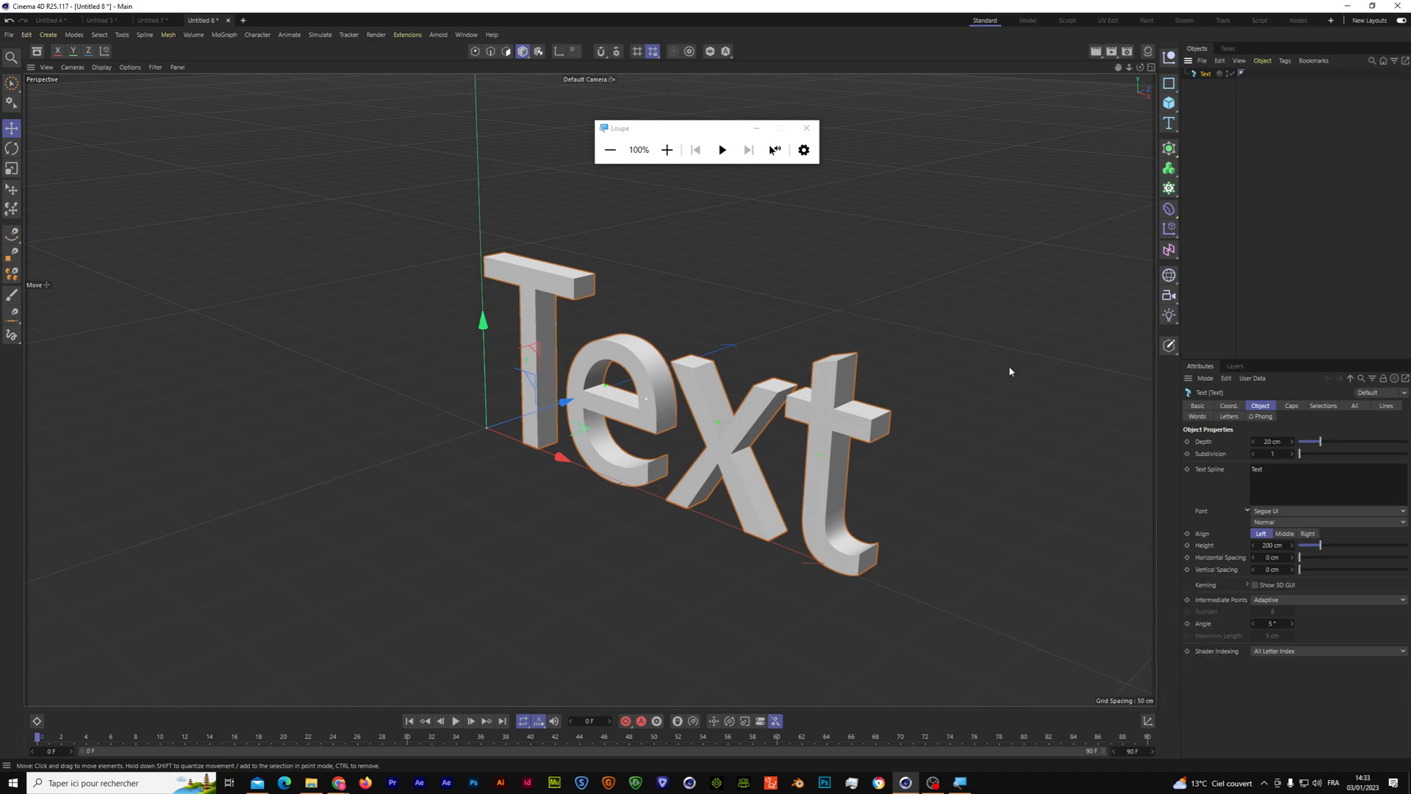
right_click(1205, 75)
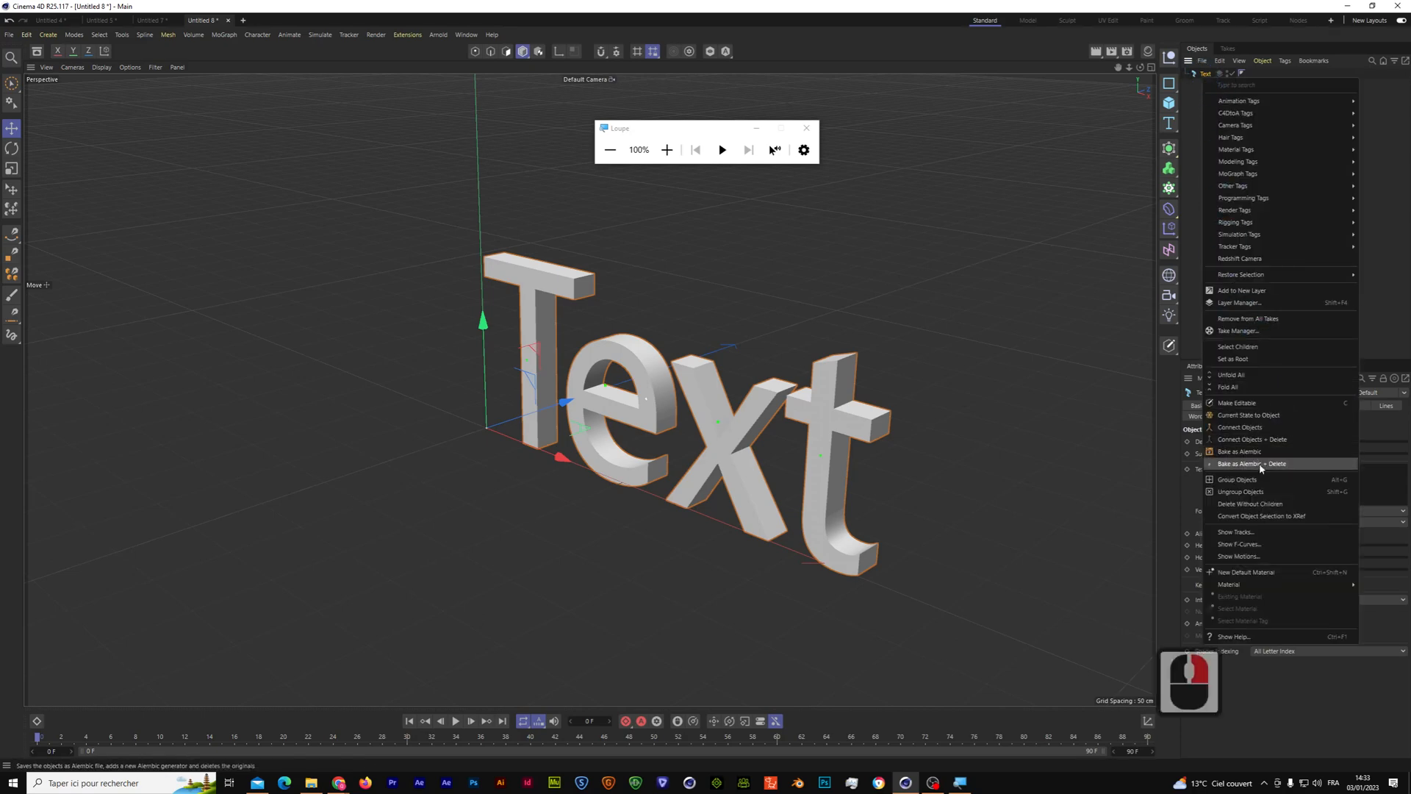
click(1170, 347)
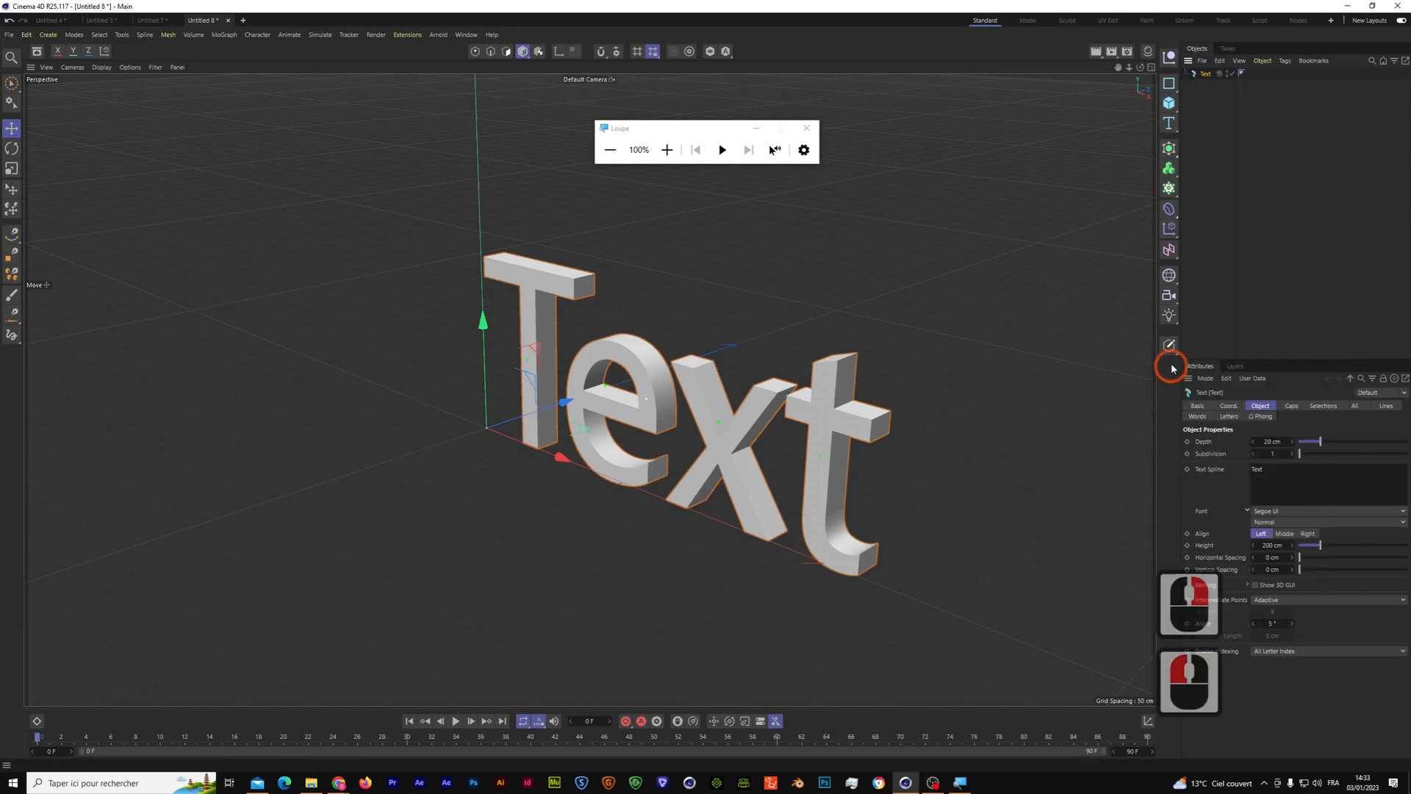
Make the text object editable and expand its hierarchy down to the individual letter extrudes
click(1170, 347)
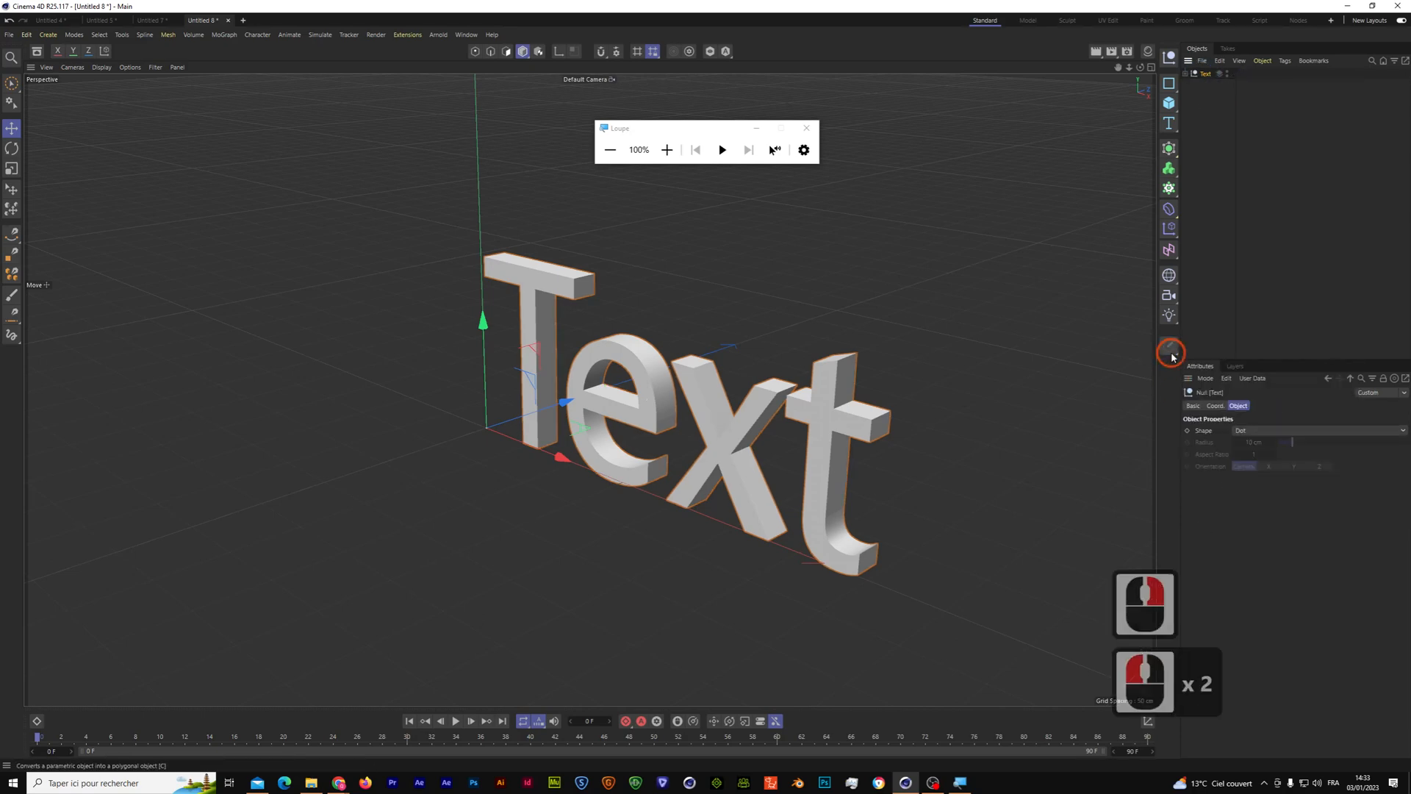
click(1186, 75)
click(1192, 85)
click(1205, 96)
click(1198, 96)
click(1213, 107)
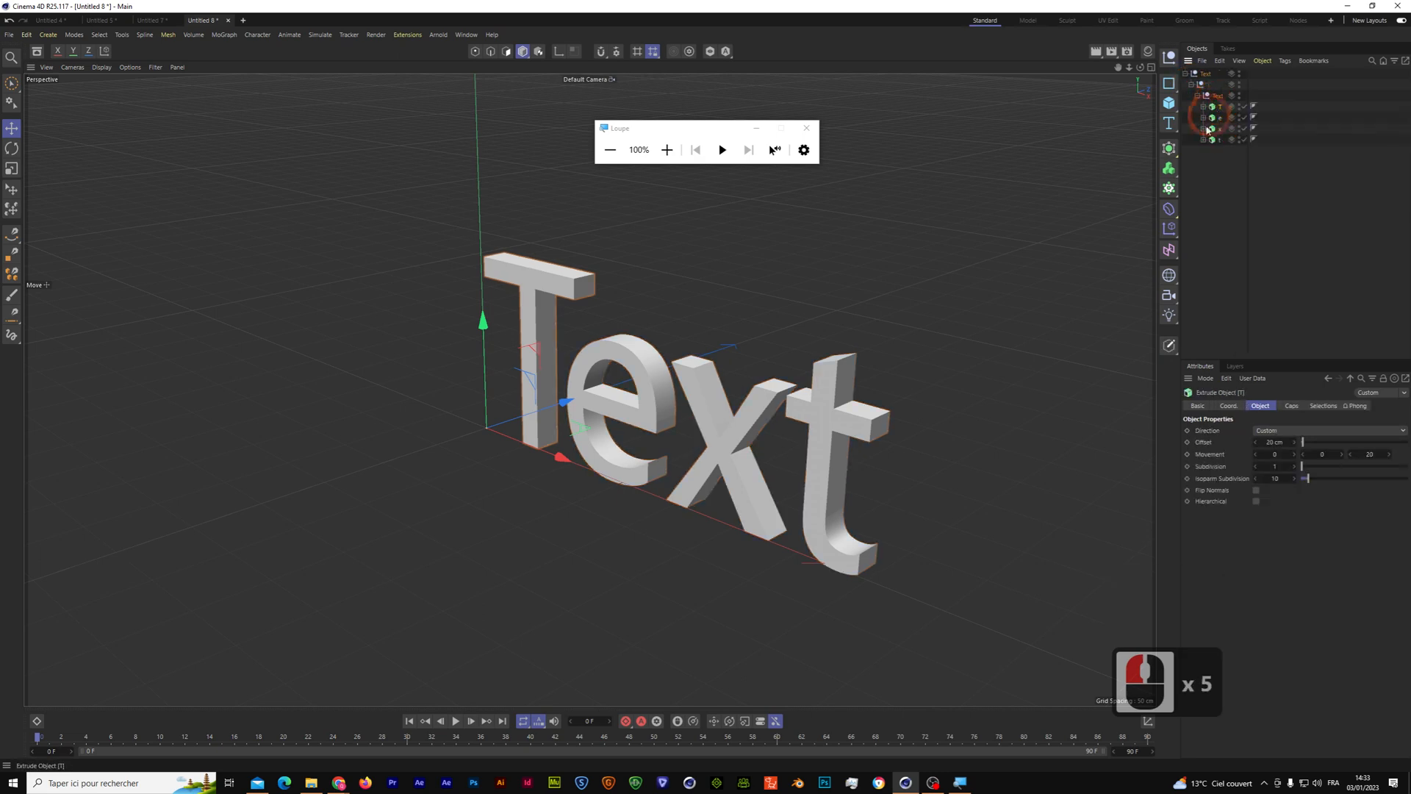
Expand the letter T's Extrude object and examine the spline inside it
click(1168, 150)
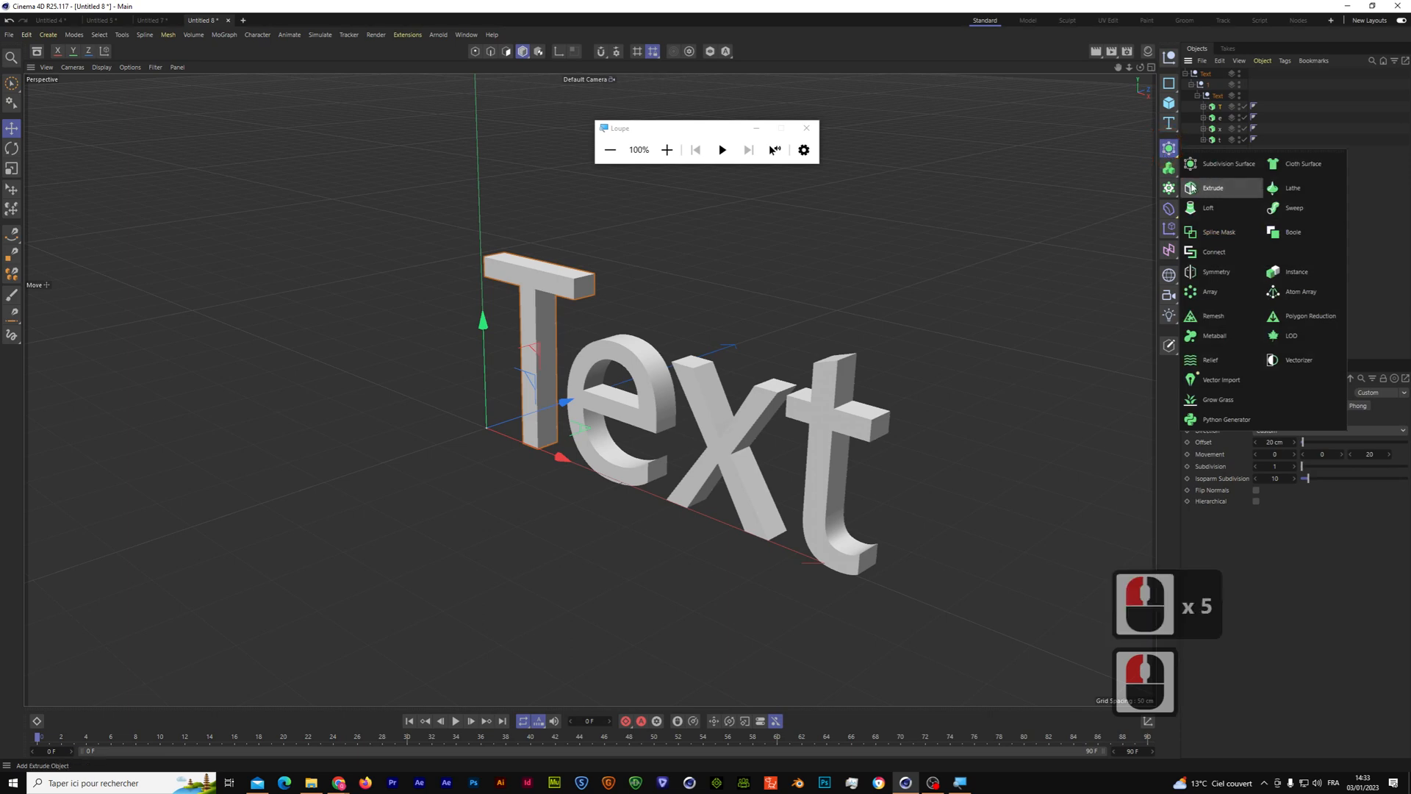
click(1238, 105)
click(1222, 103)
click(1205, 107)
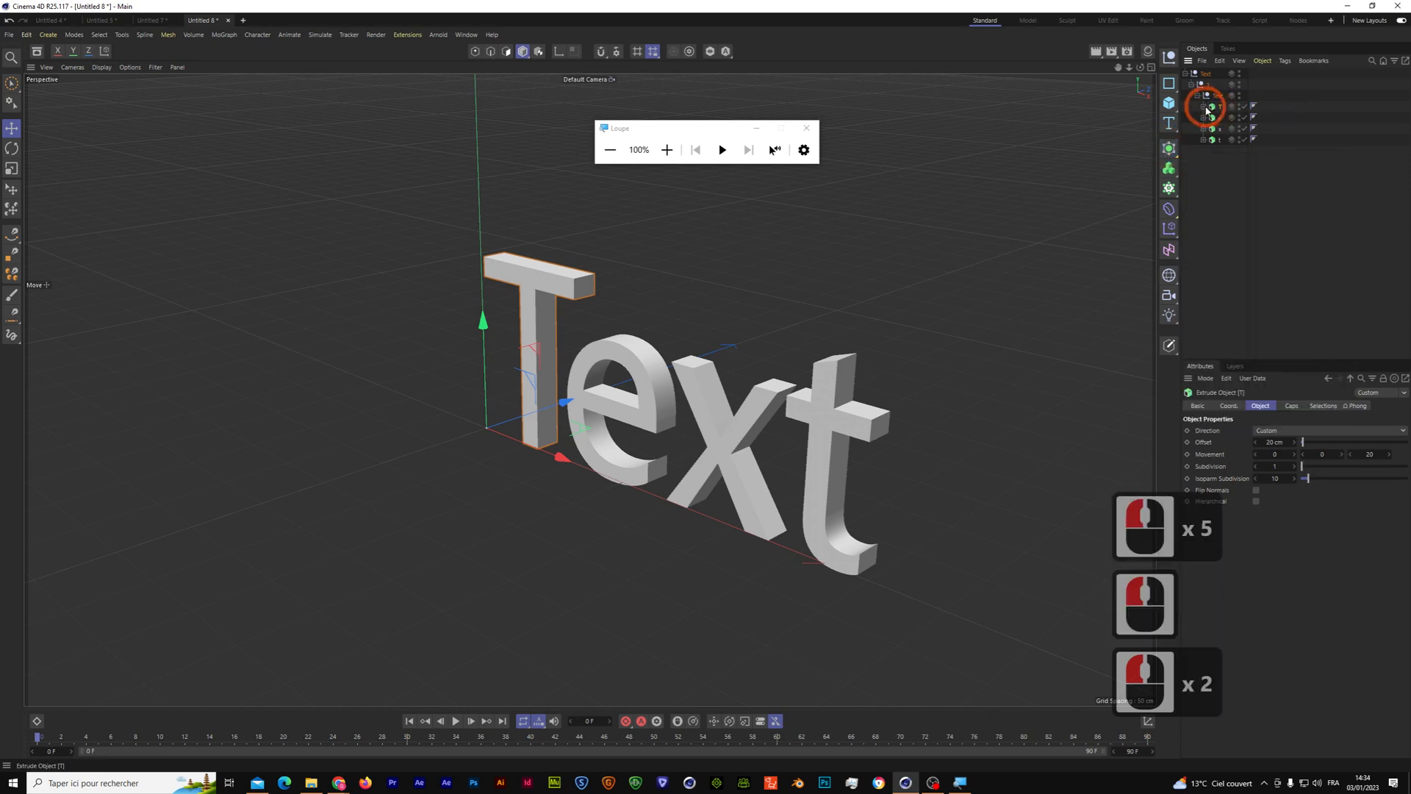
click(1215, 115)
click(1217, 118)
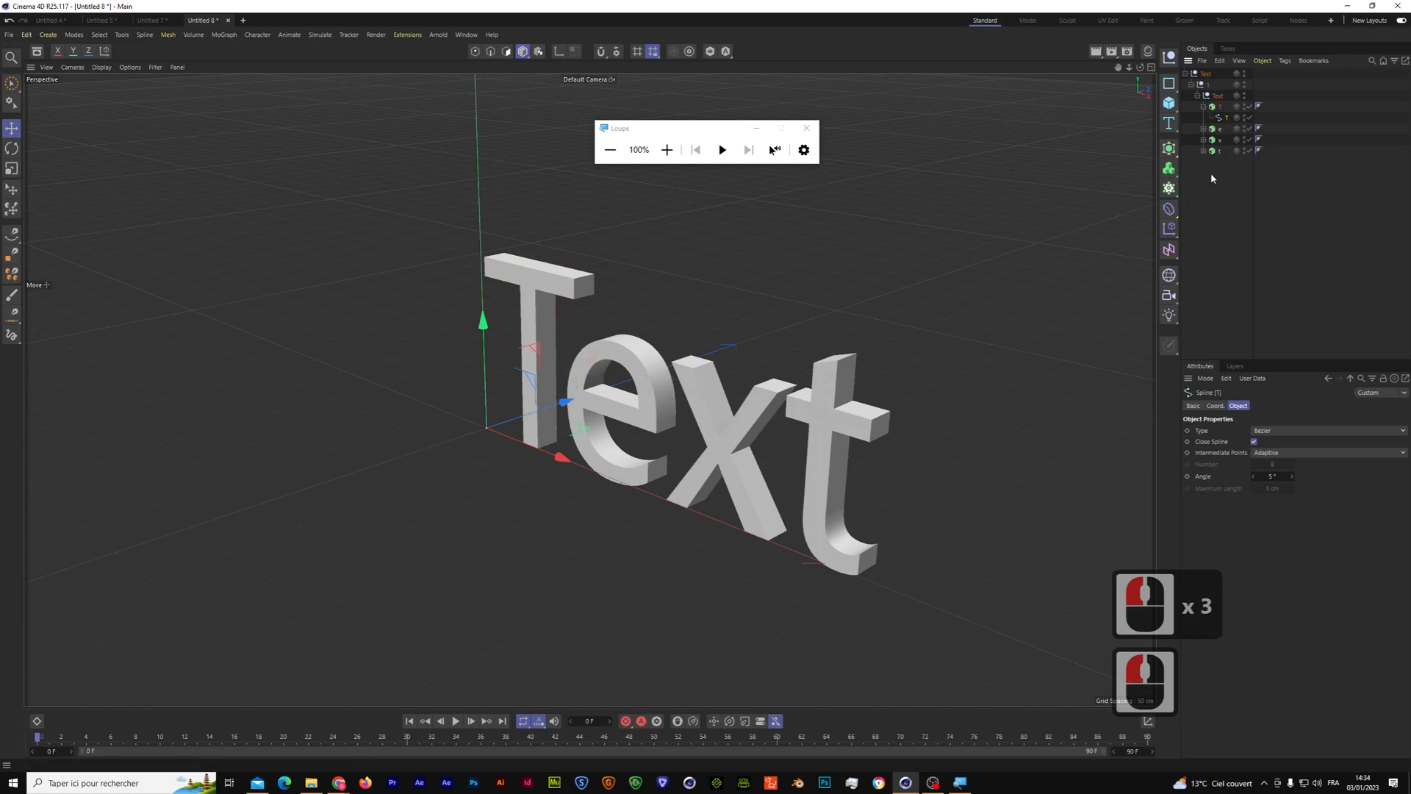
click(1219, 107)
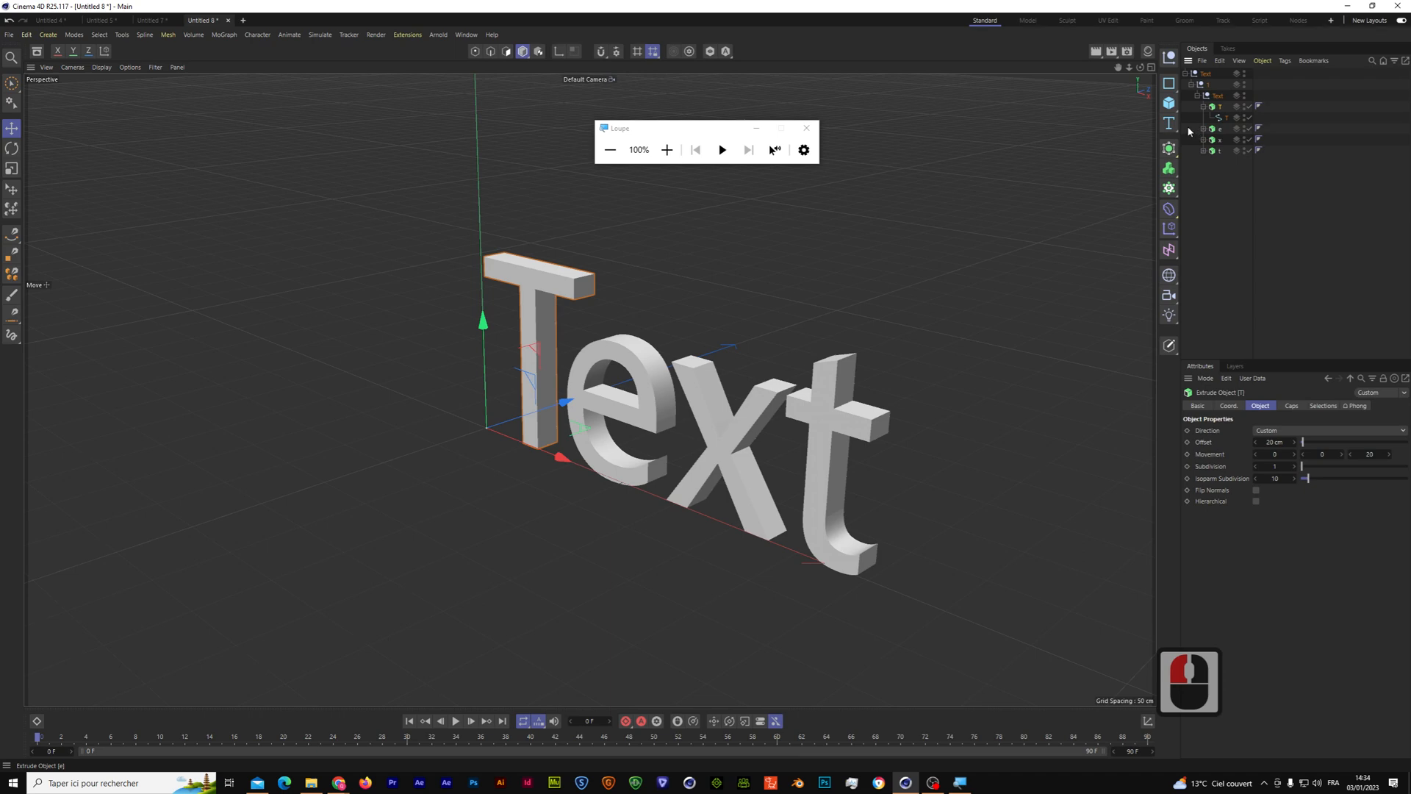
Switch to point editing and try to select a point on the letter t
click(847, 365)
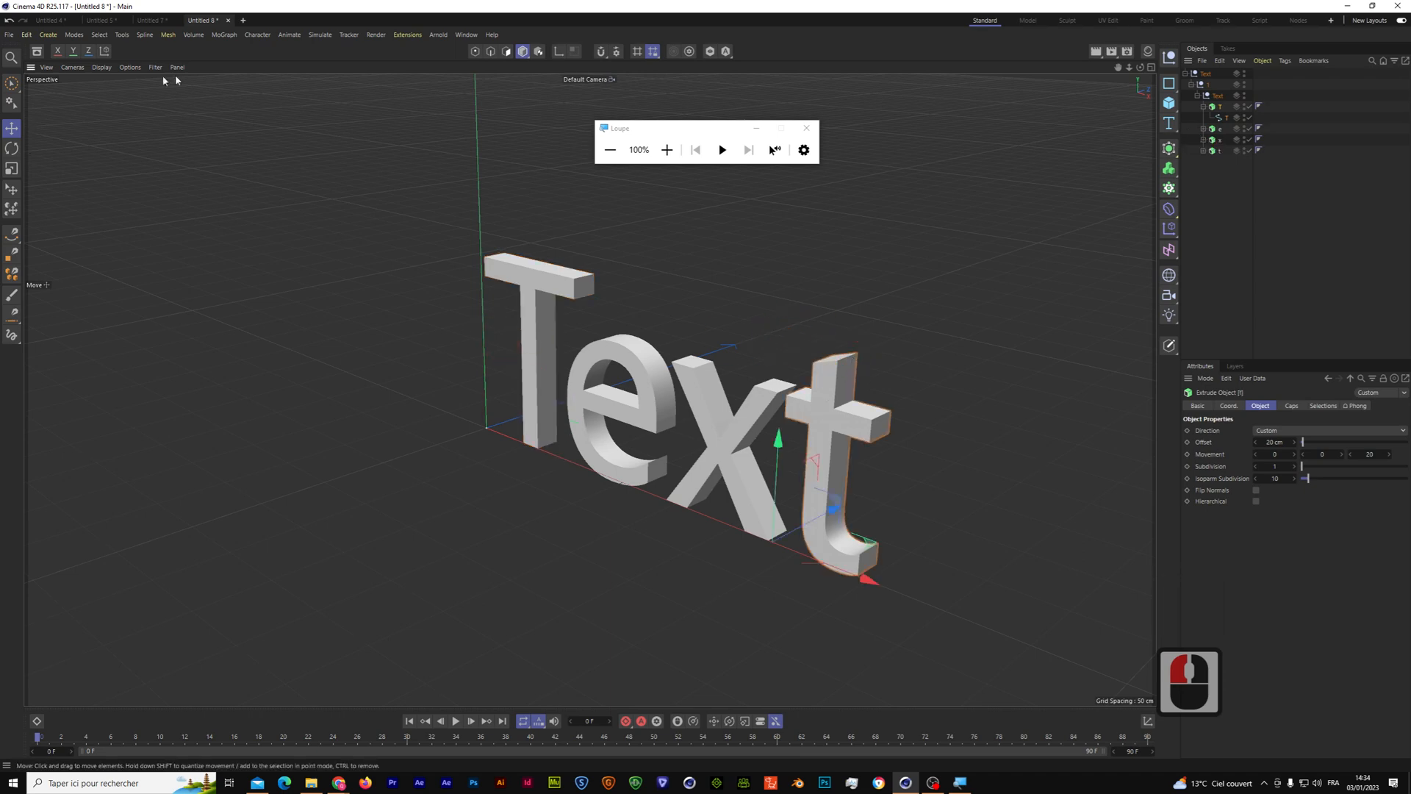
click(475, 51)
click(851, 363)
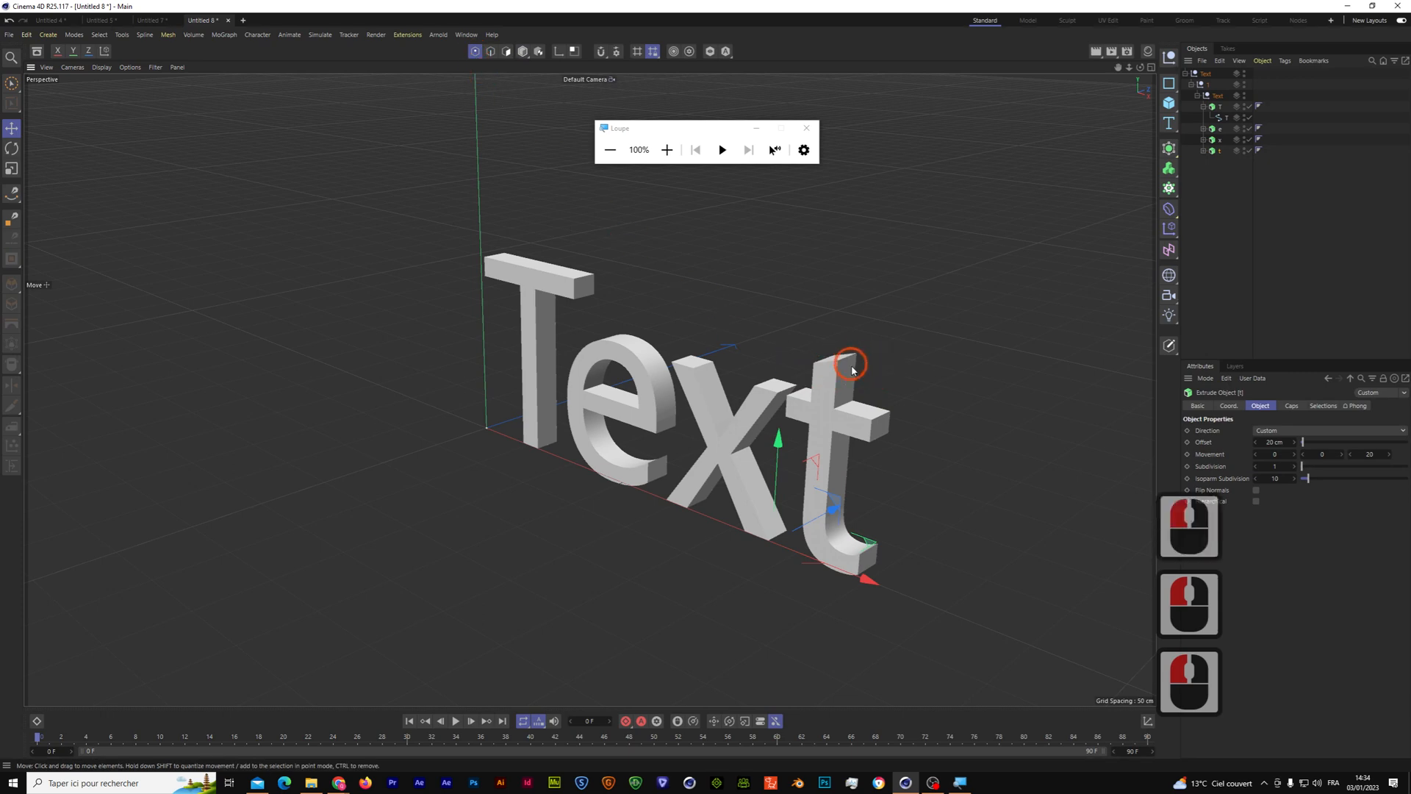
click(851, 364)
Delete the whole converted text hierarchy and create a new default extruded Text object
click(1218, 107)
drag(1233, 180, 1198, 74)
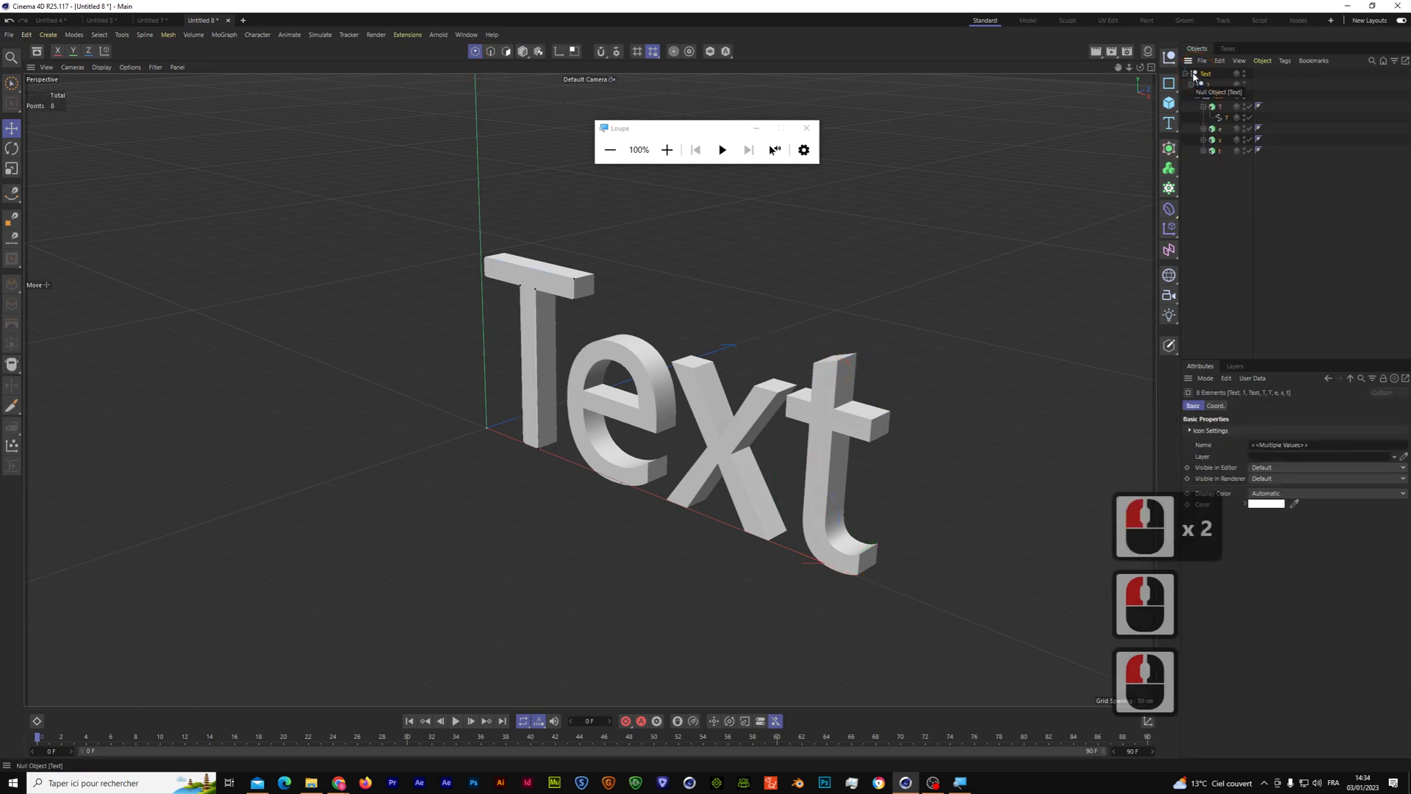
key(Delete)
drag(1170, 124, 1198, 136)
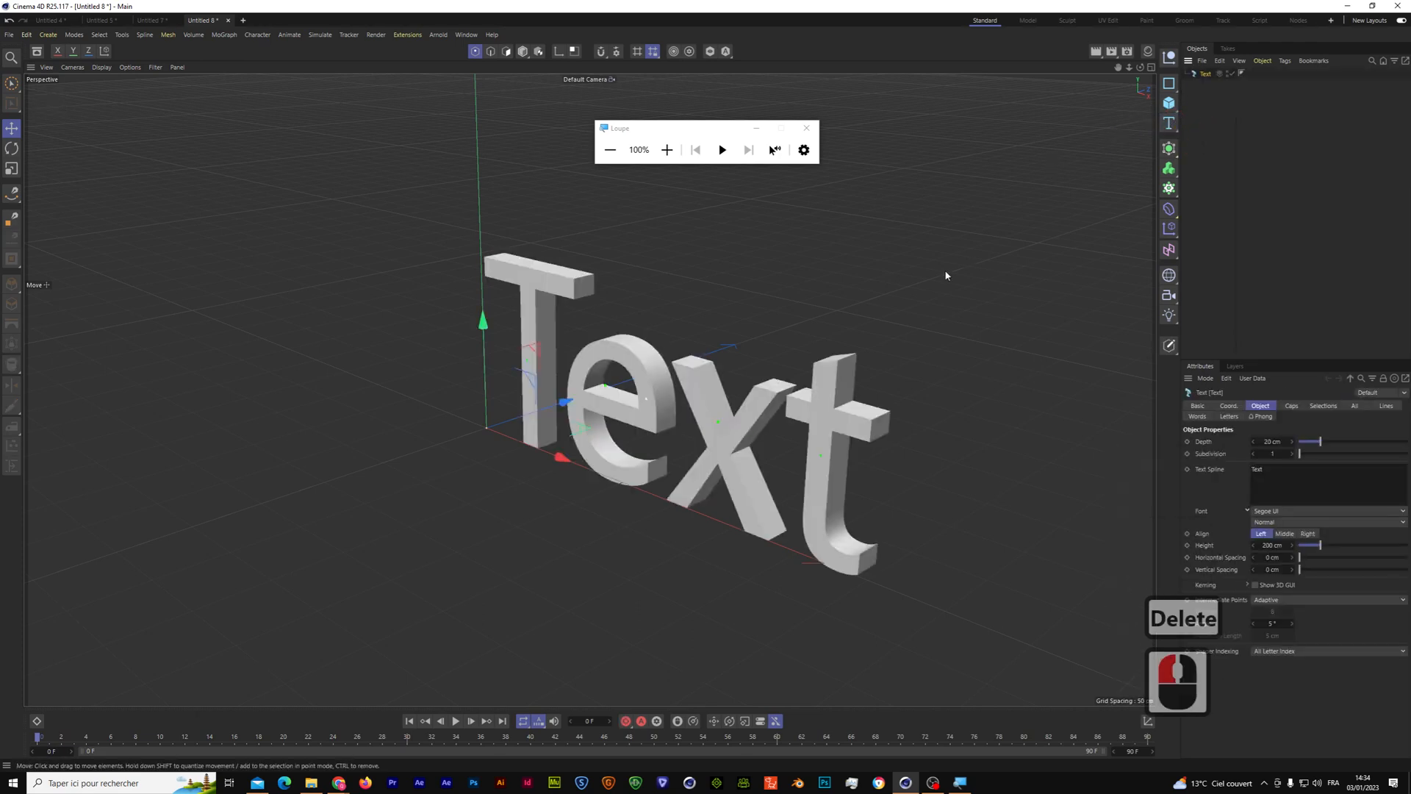
Turn the text's start and end caps off, and turn both back on
click(1291, 406)
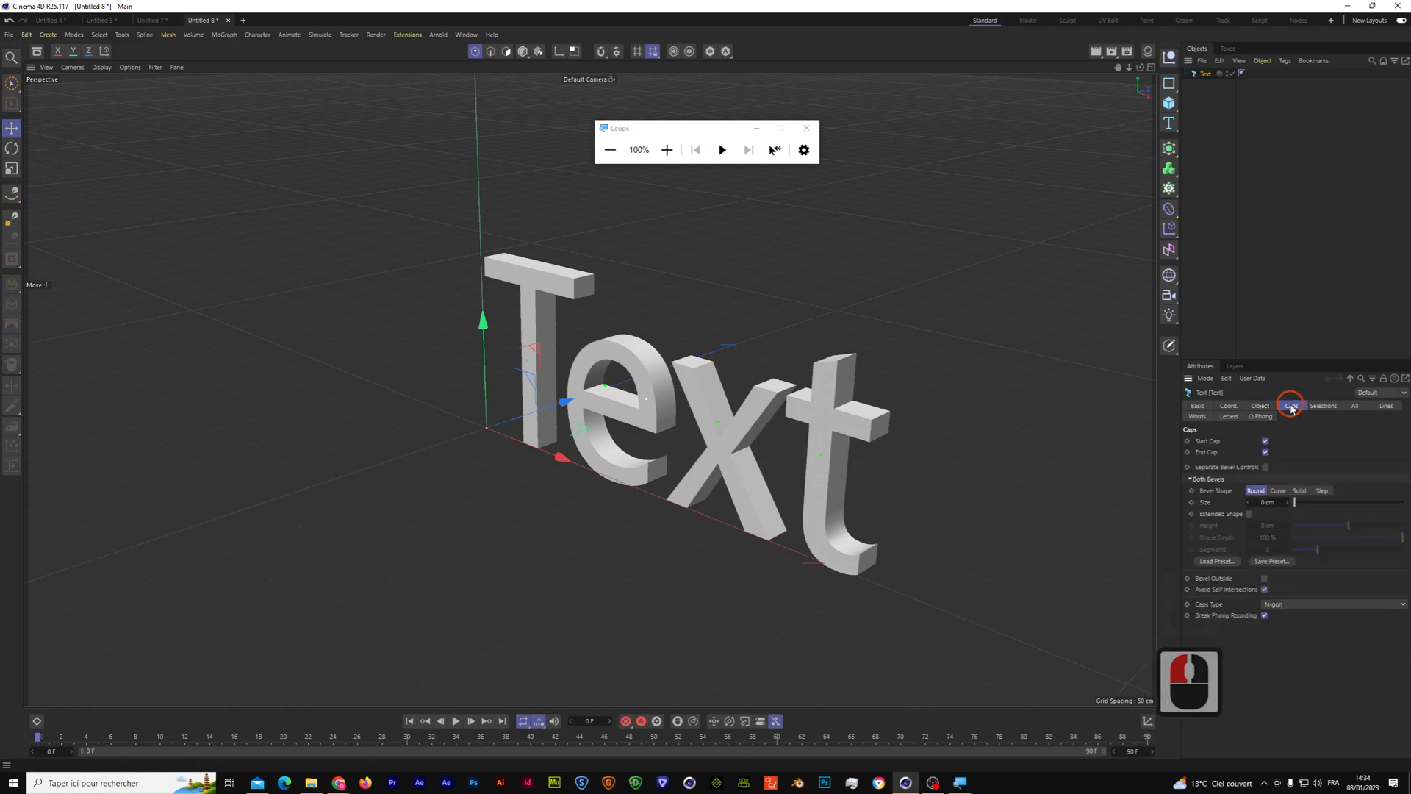
click(1266, 442)
click(1265, 452)
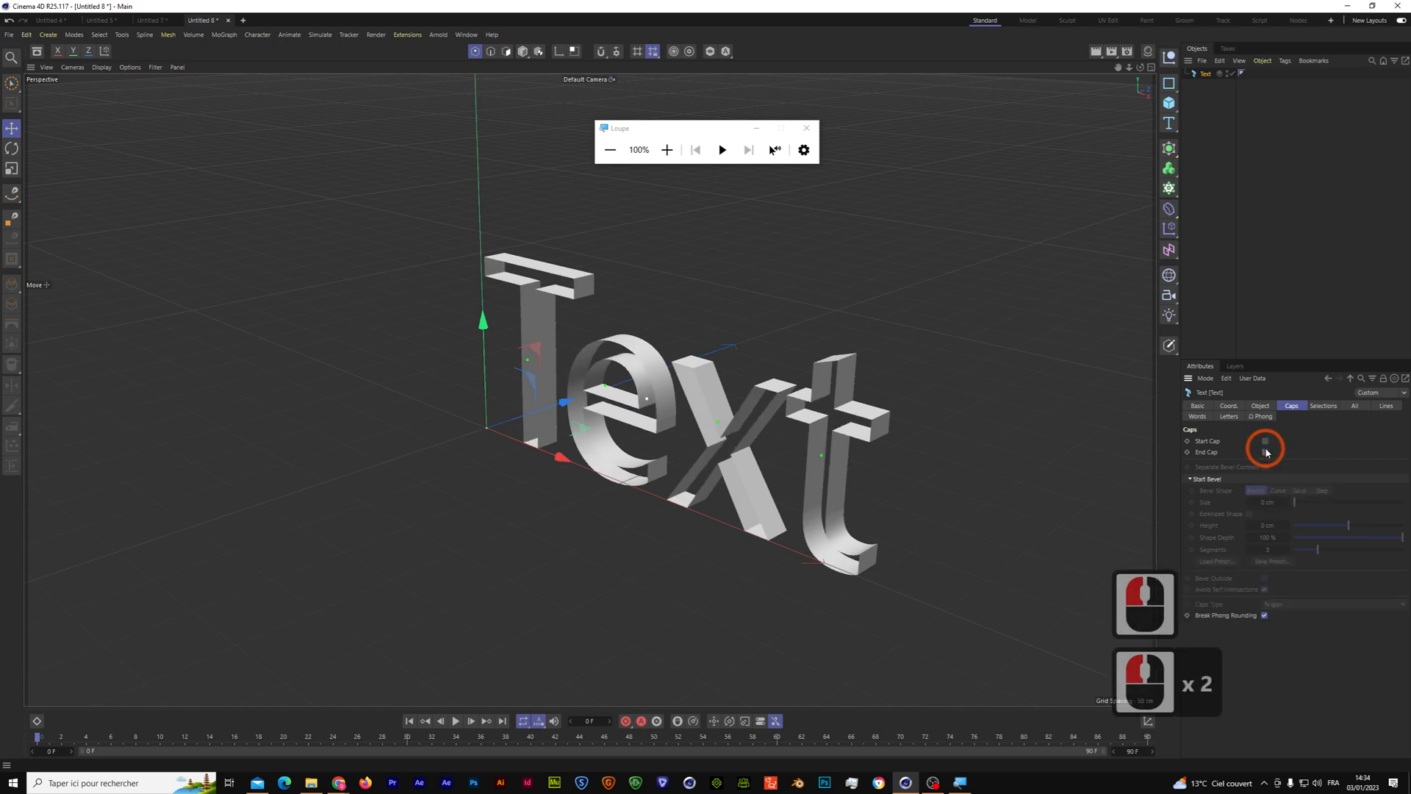
click(1266, 452)
click(1266, 441)
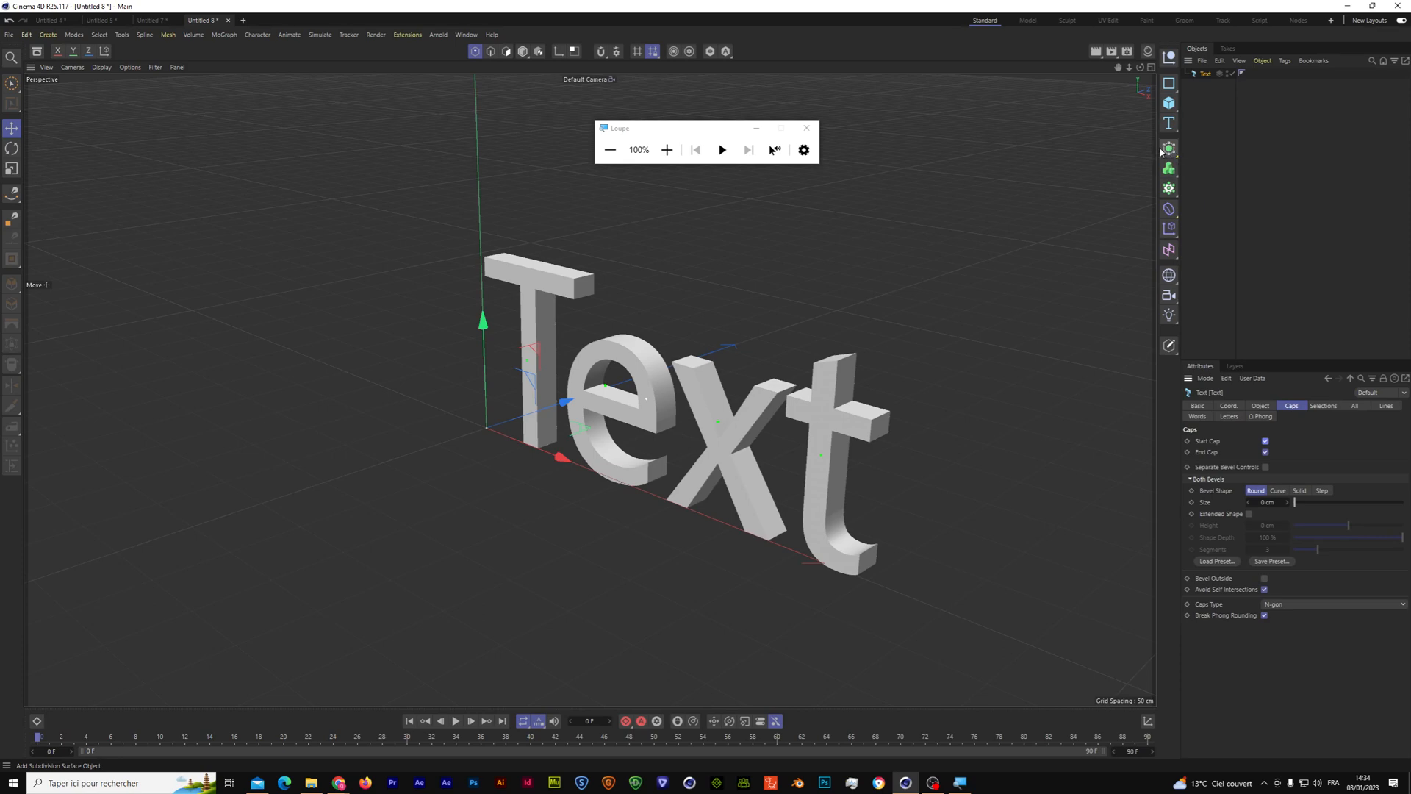
Add a Connect generator and make the Text object its child
click(667, 149)
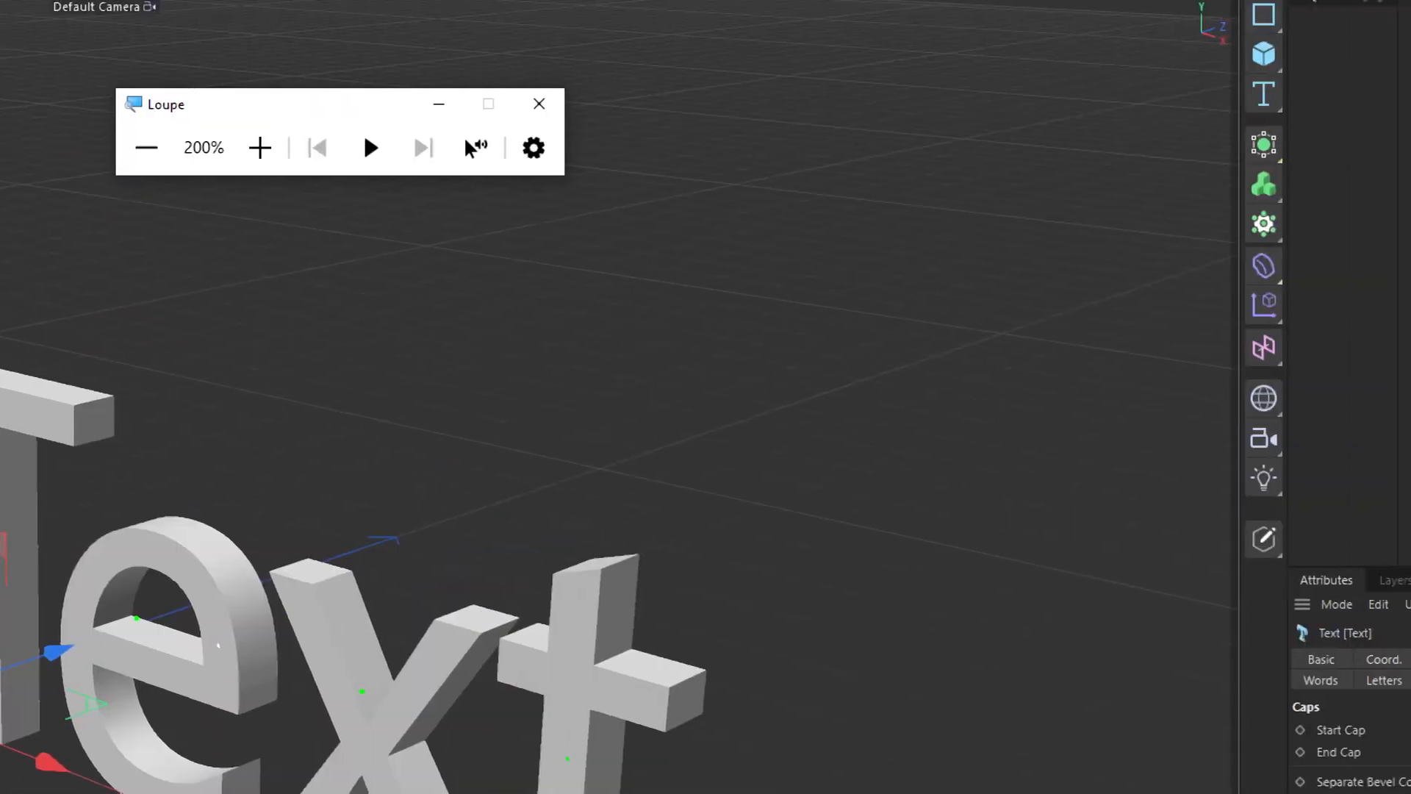
click(934, 147)
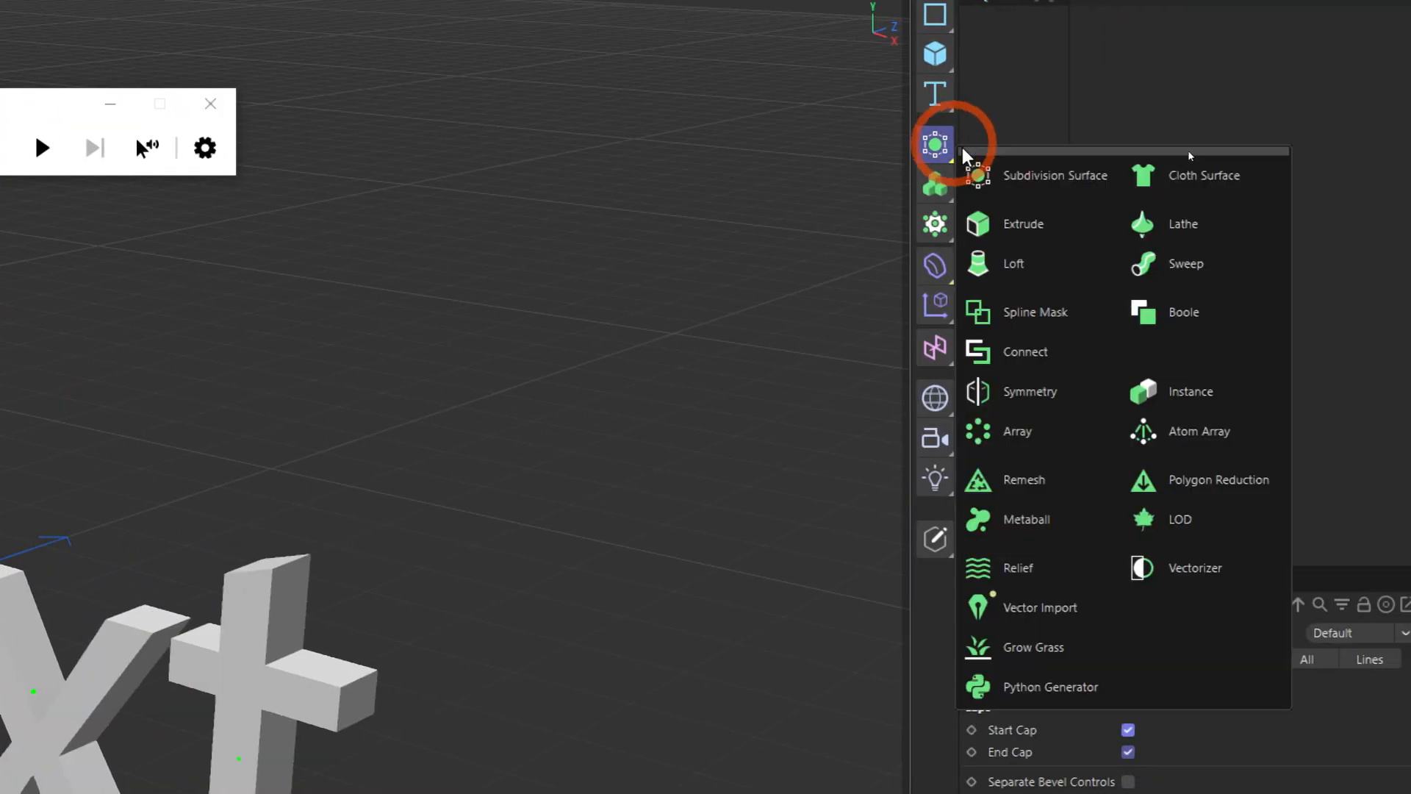
click(998, 353)
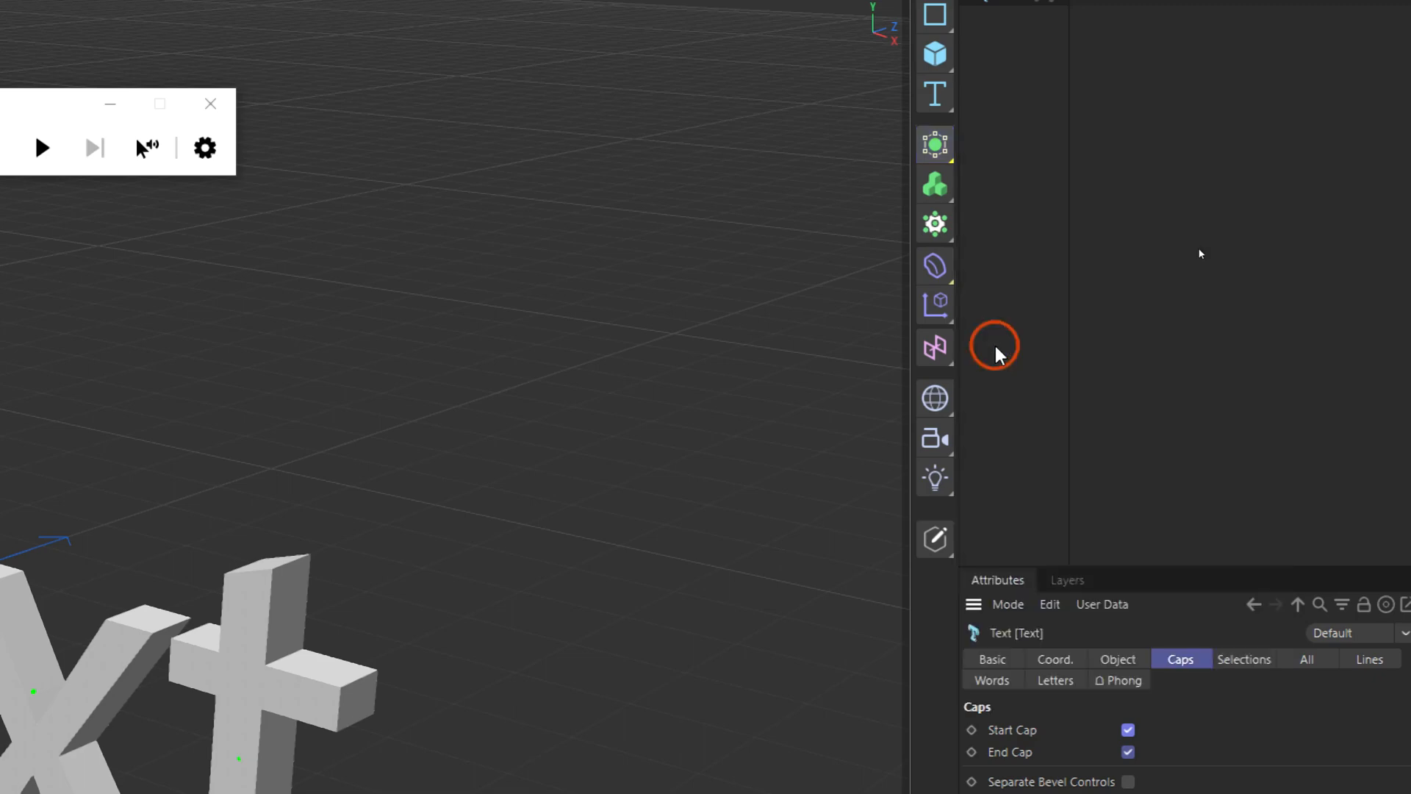
click(231, 229)
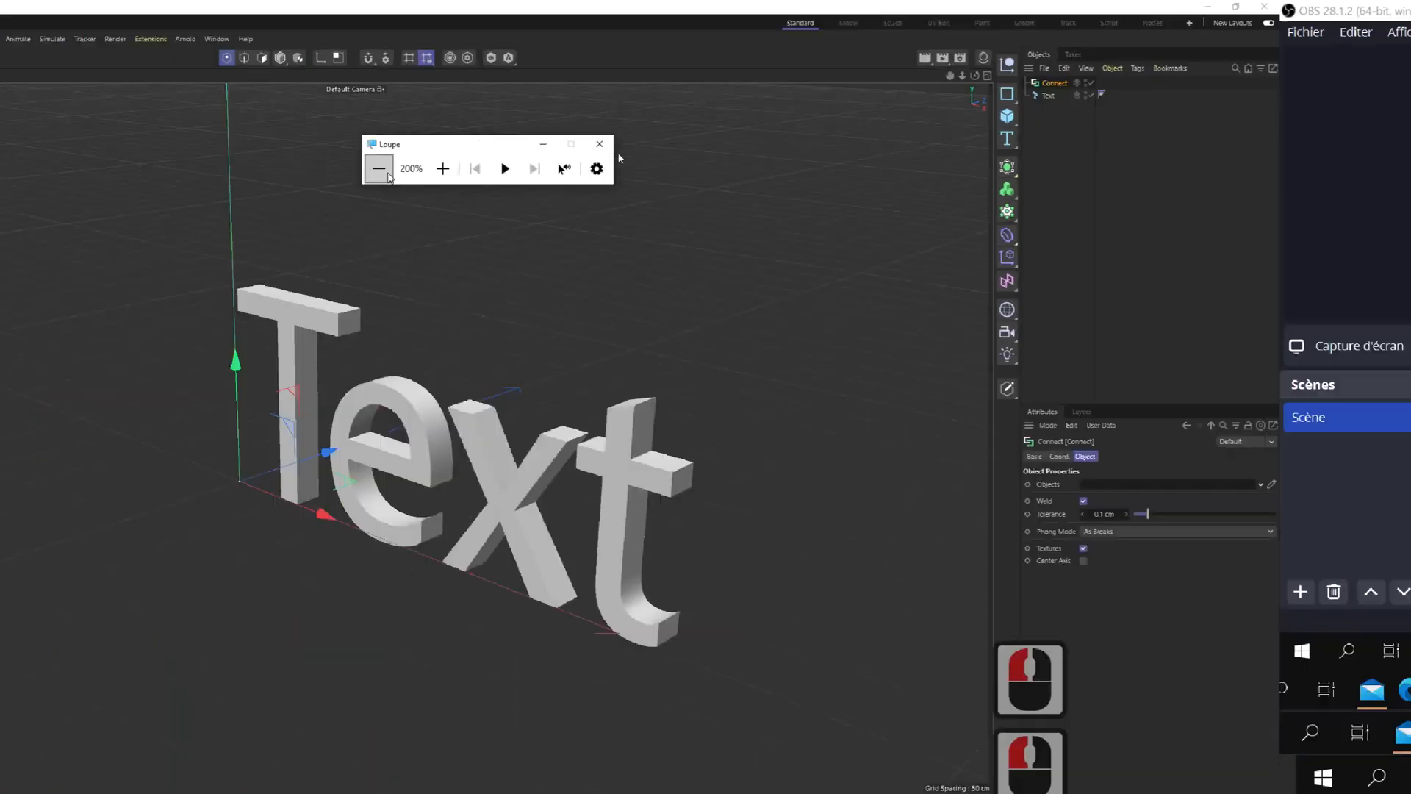
drag(1206, 88, 1211, 75)
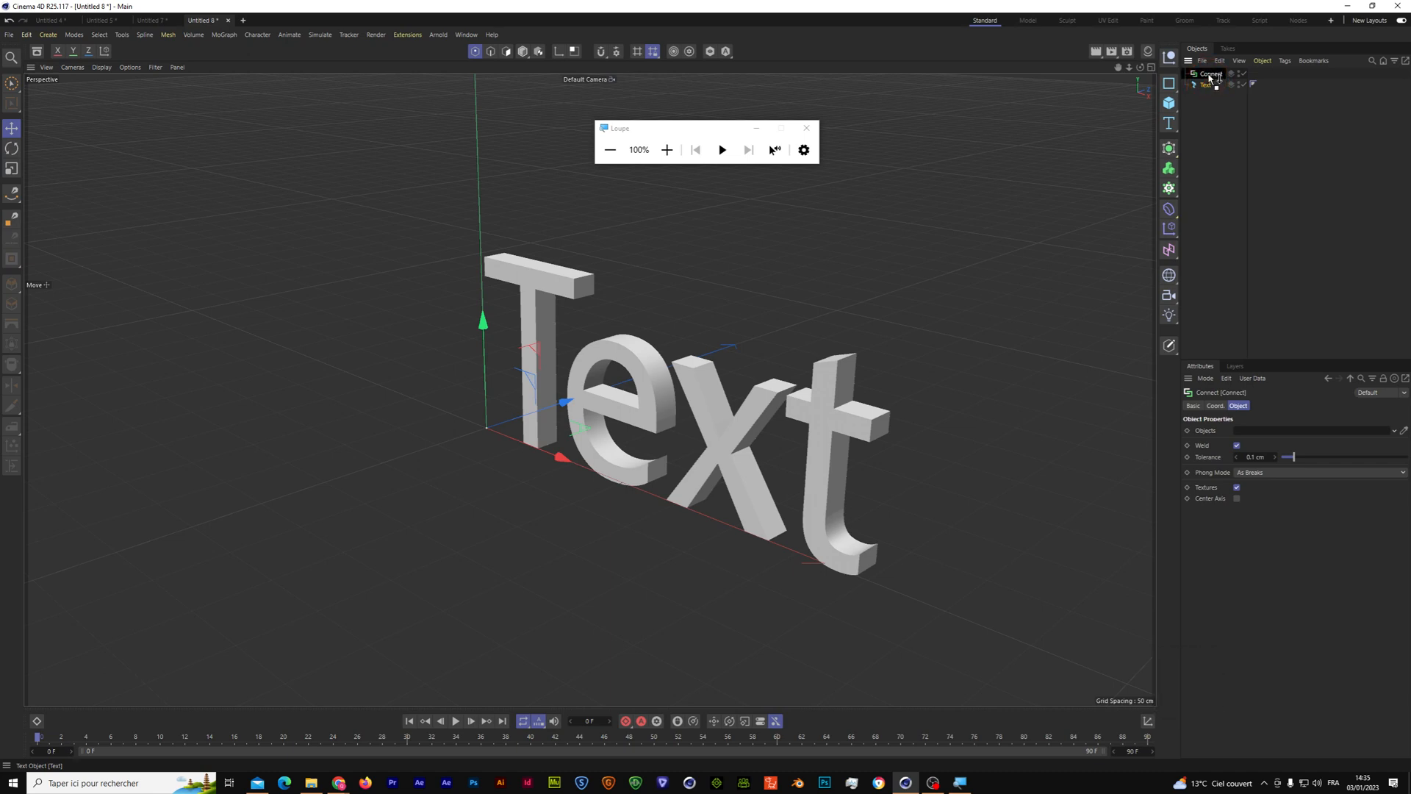
click(1205, 85)
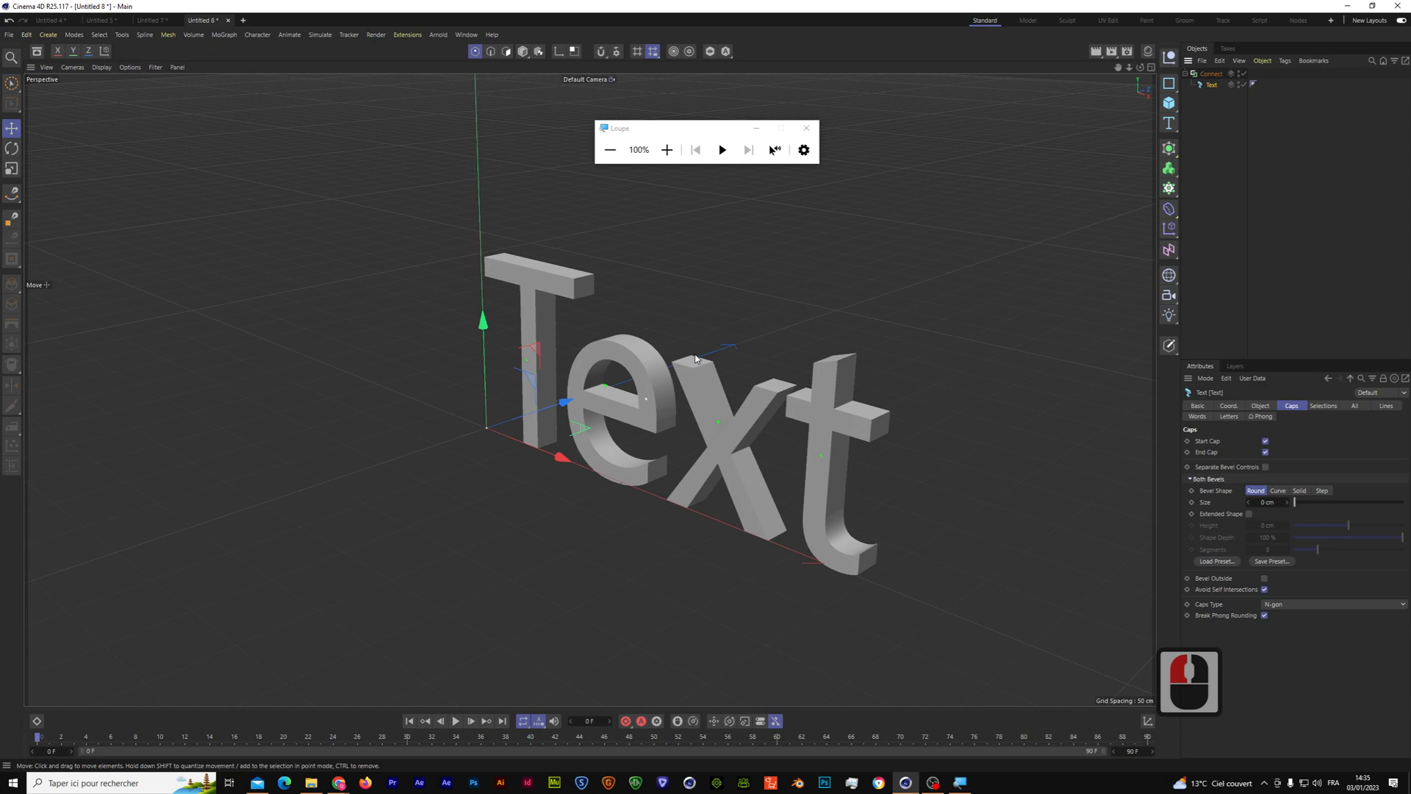
click(1171, 104)
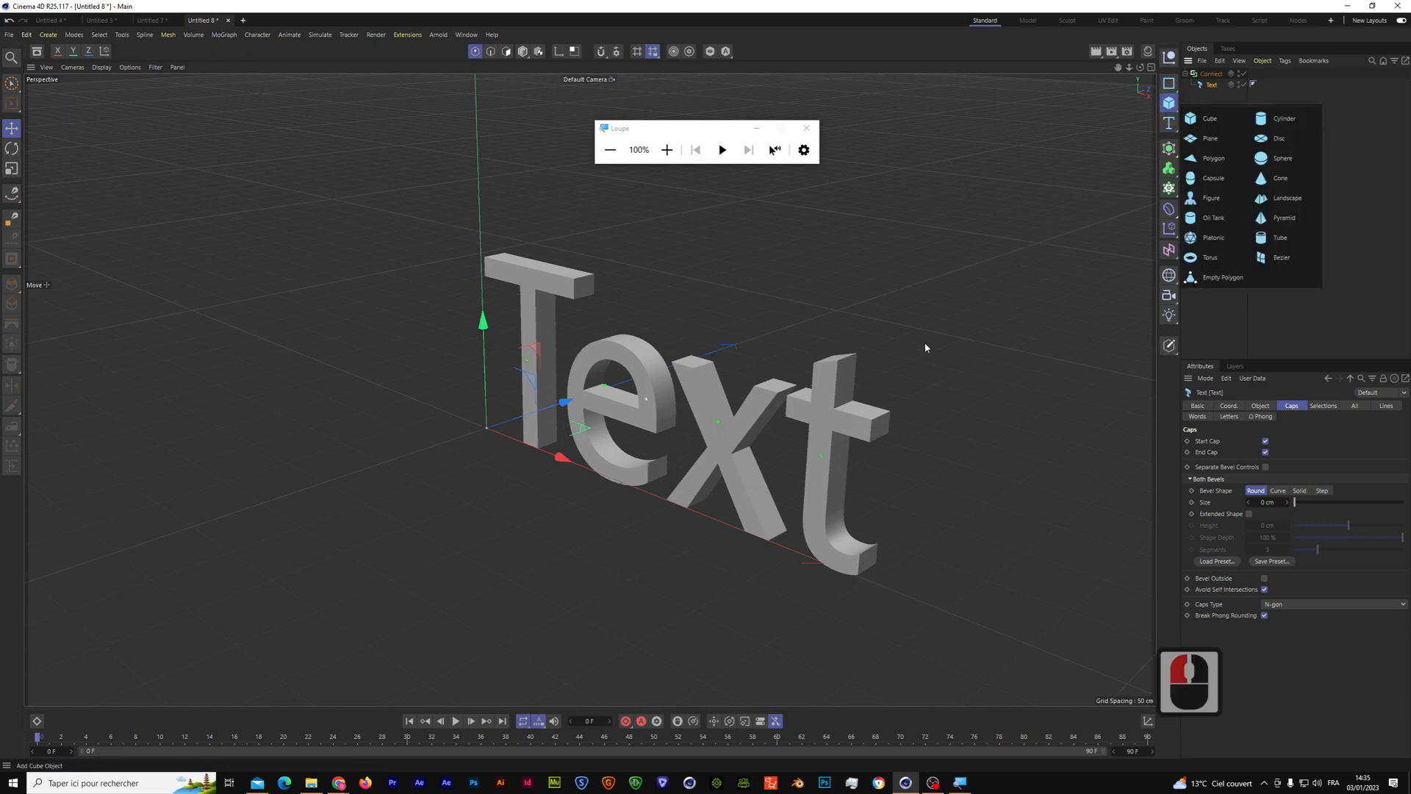
click(826, 392)
scroll(853, 385, up, 9)
scroll(856, 385, up, 12)
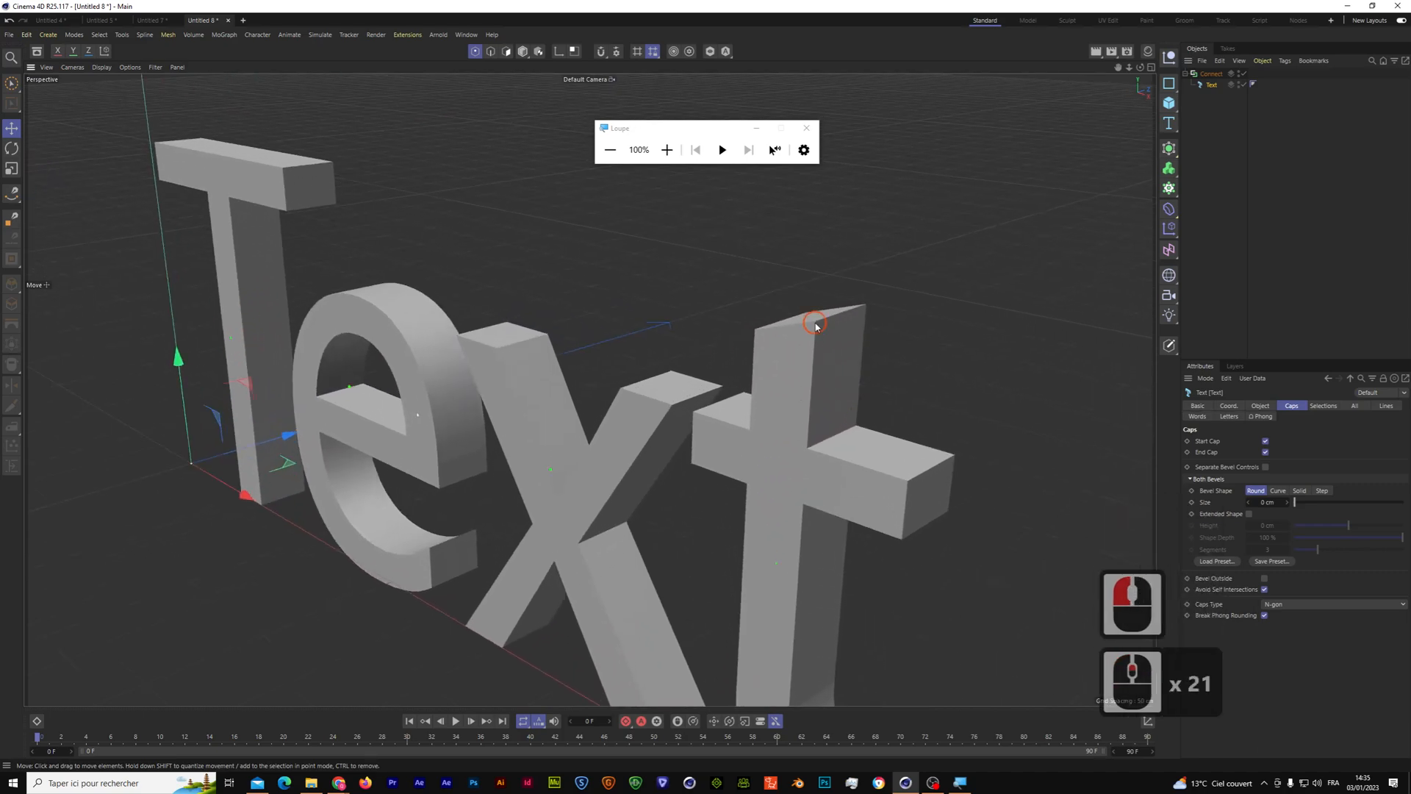
Create a single polygon mesh copy from the Connect generator and its Text child with Connect Objects
click(815, 324)
mouse_move(1214, 88)
mouse_down()
mouse_move(1218, 115)
mouse_move(1203, 77)
mouse_up()
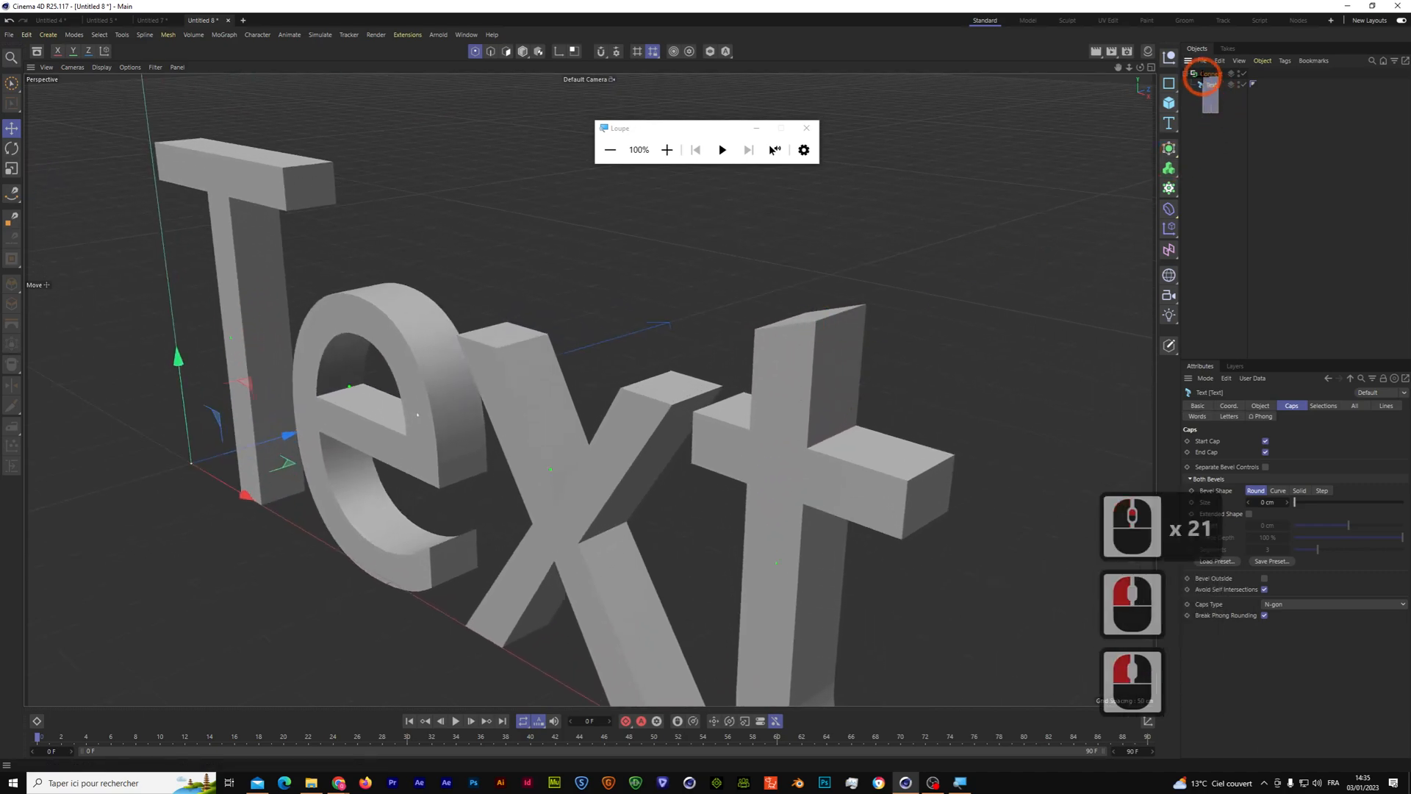
right_click(1203, 77)
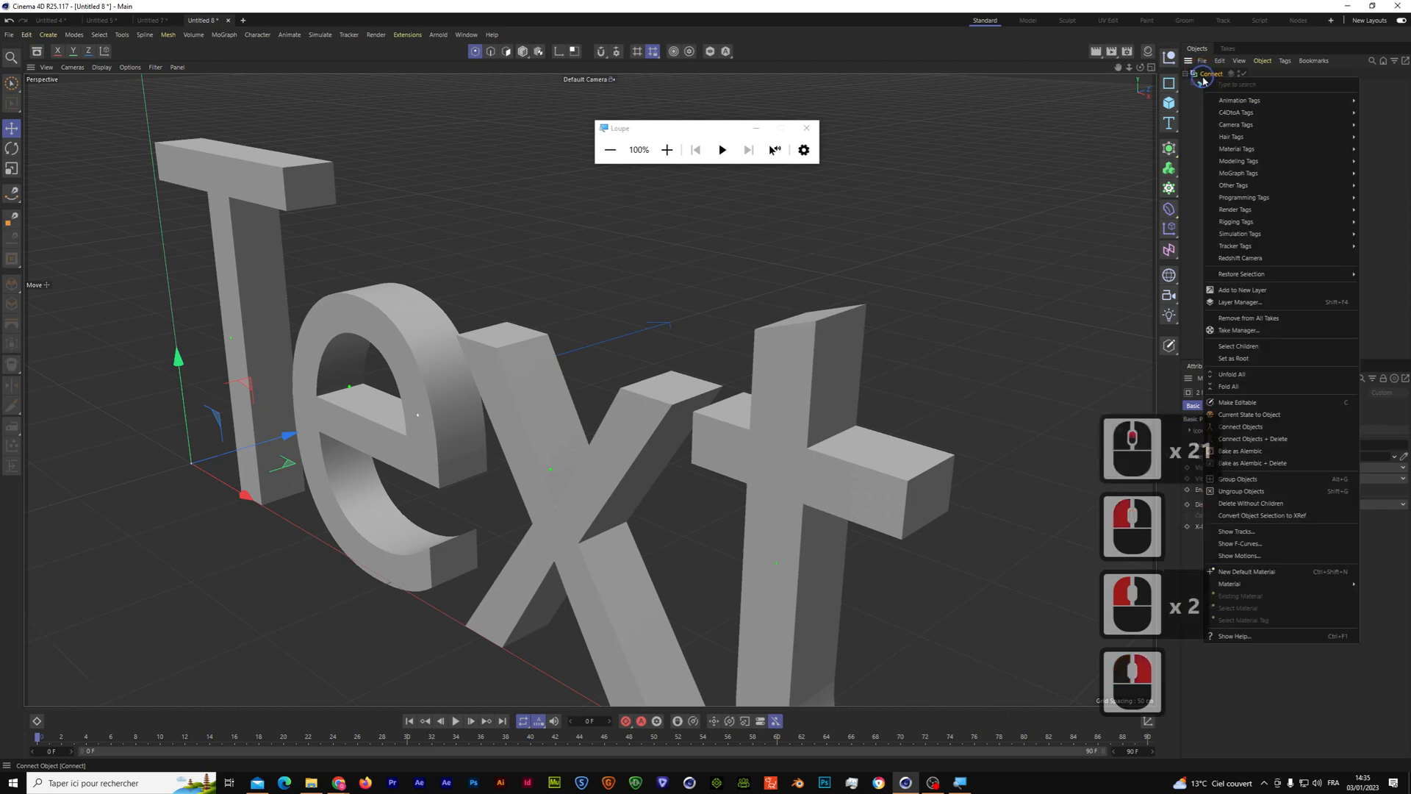
click(1246, 420)
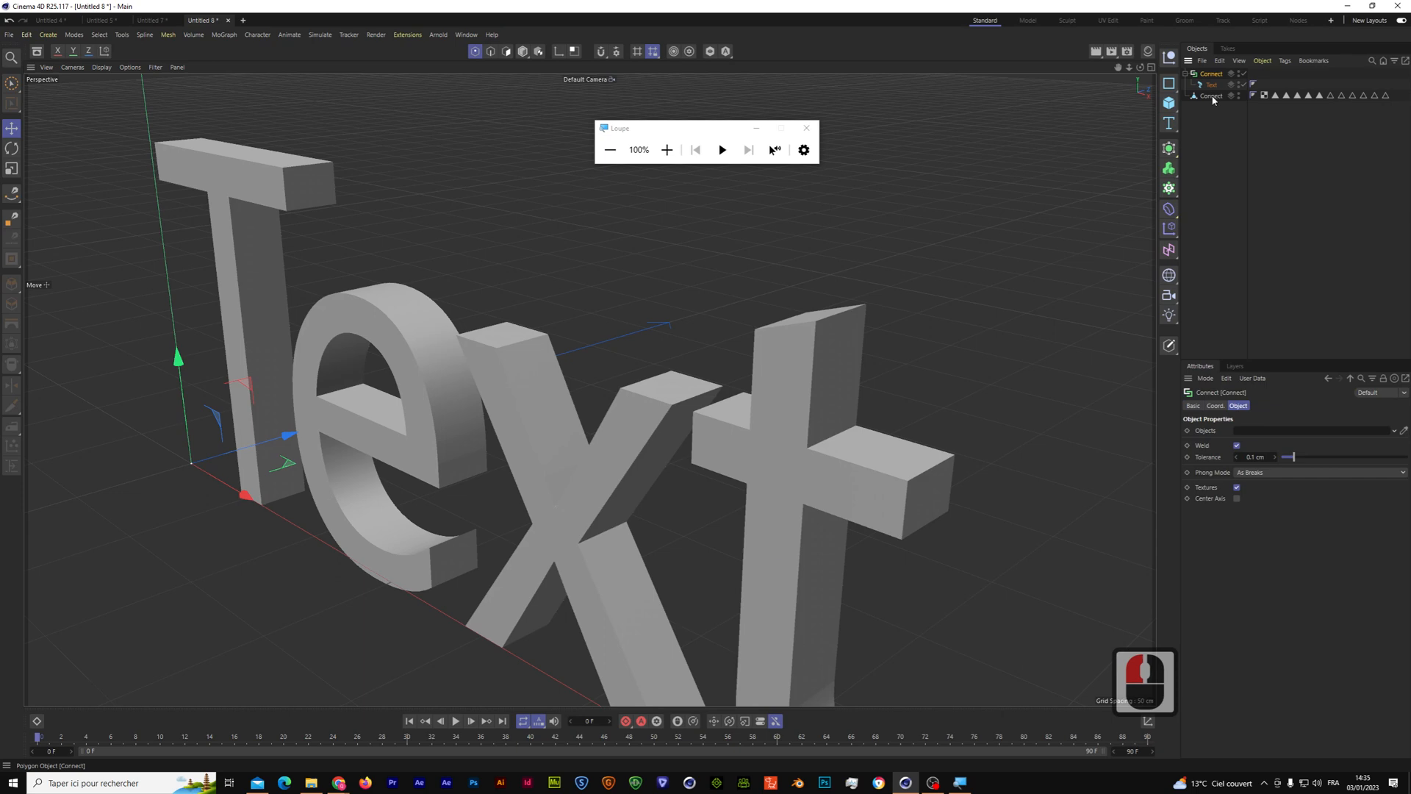
Delete the original Connect generator with its Text child, leaving only the connected polygon mesh
click(1210, 97)
click(1212, 84)
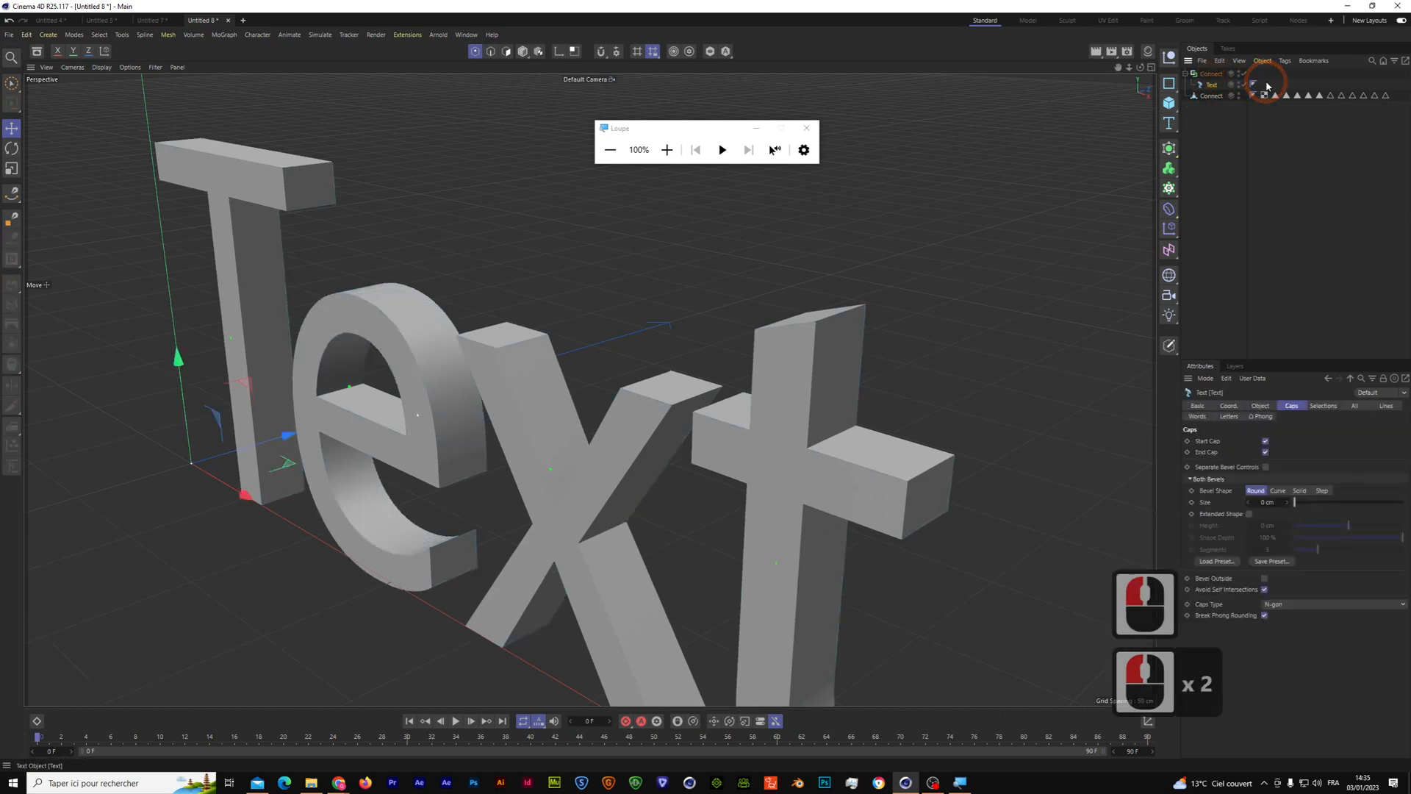
click(1211, 74)
key(Delete)
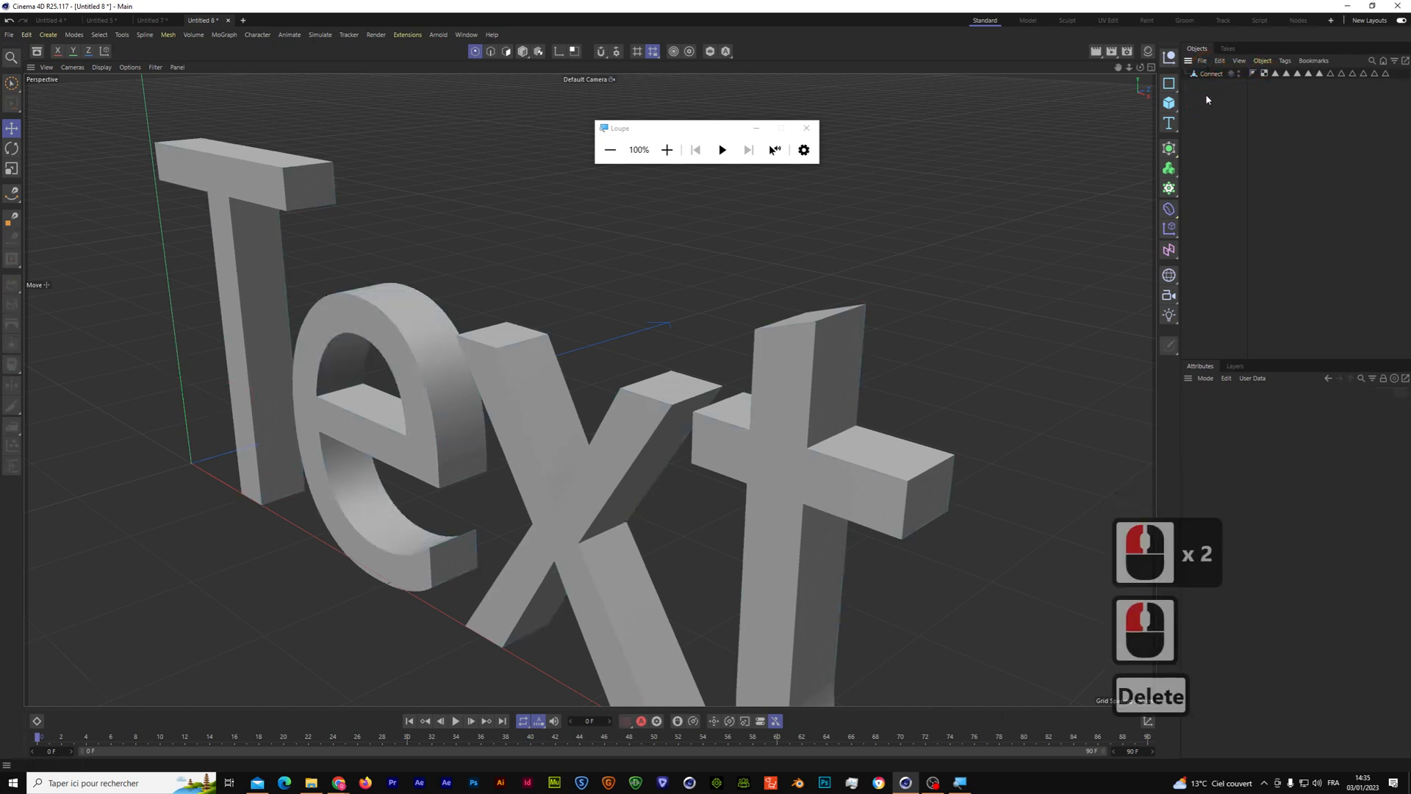
Select the connected mesh, try moving a corner point on the letter T's crossbar, and undo the move
click(1209, 74)
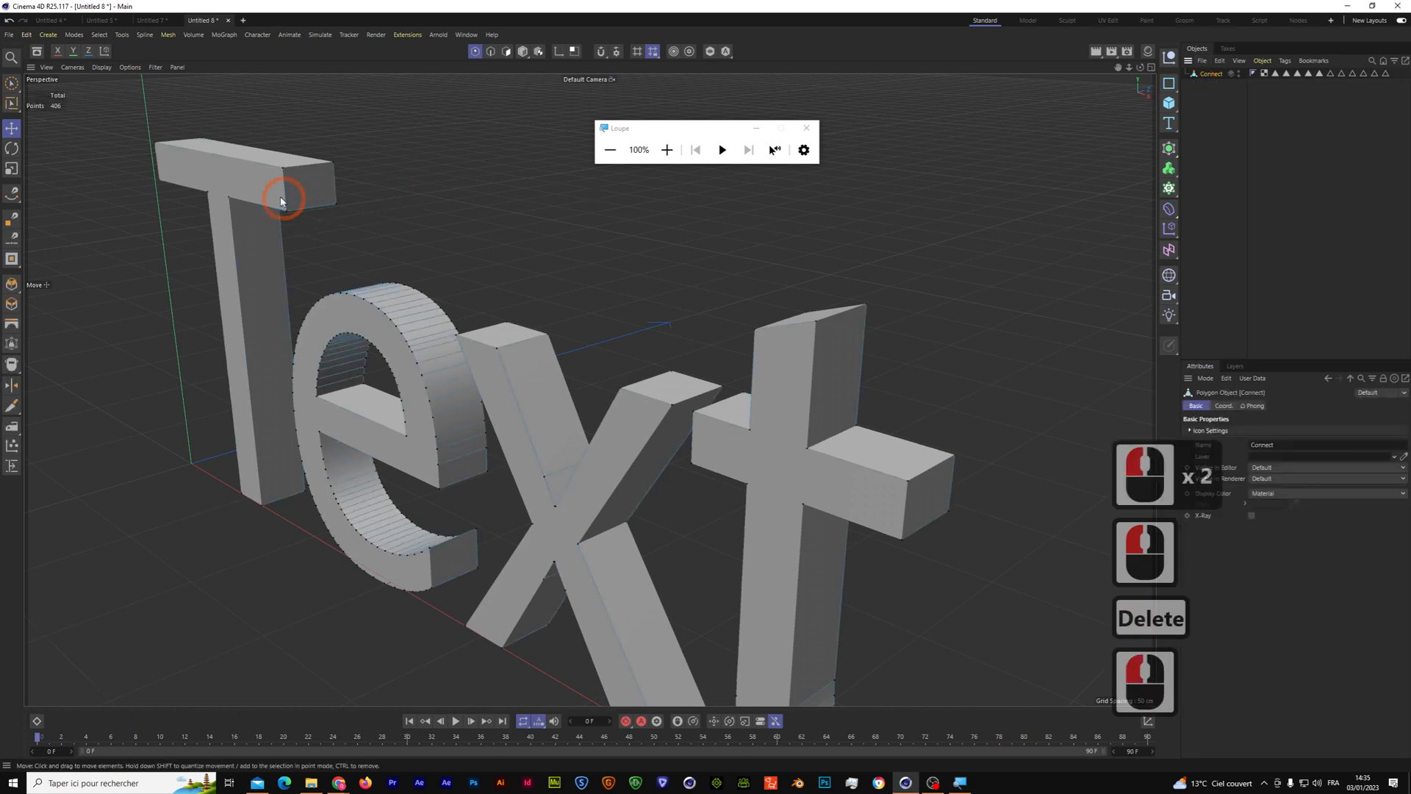
drag(285, 168, 376, 212)
key(ctrl+z)
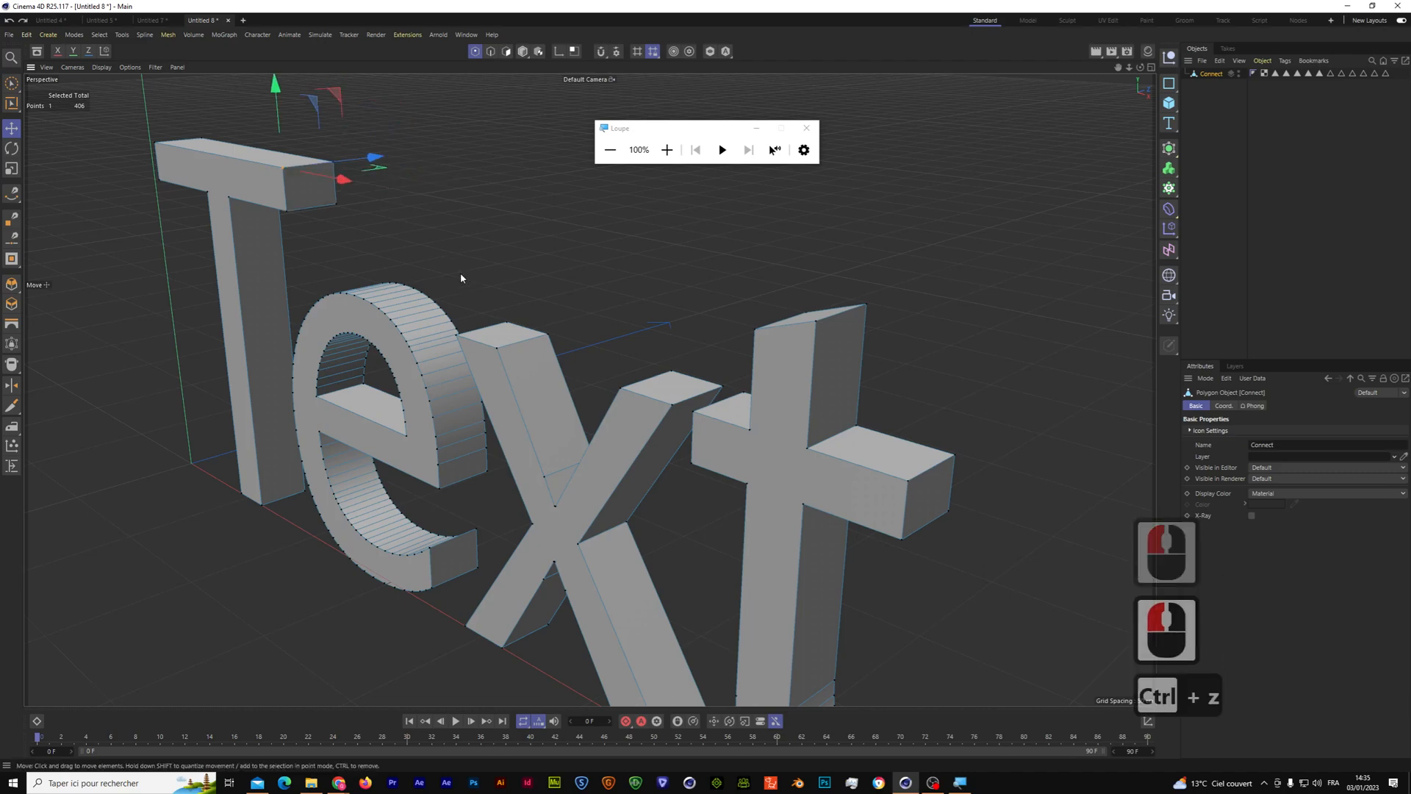
click(461, 278)
Undo the point selection and the deletion of the Connect generator and its Text child
key(ctrl+z)
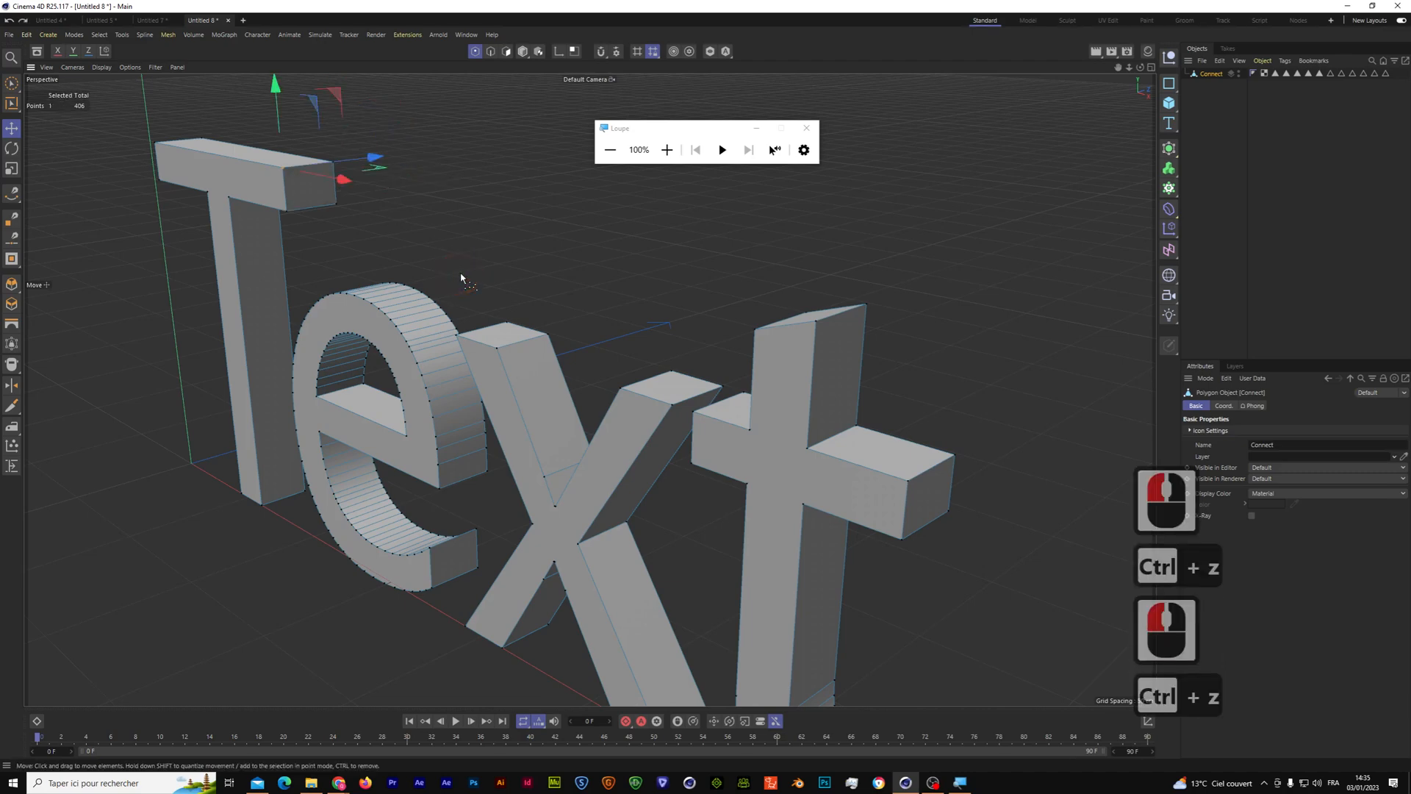
key(ctrl+z)
key(ctrl+z)
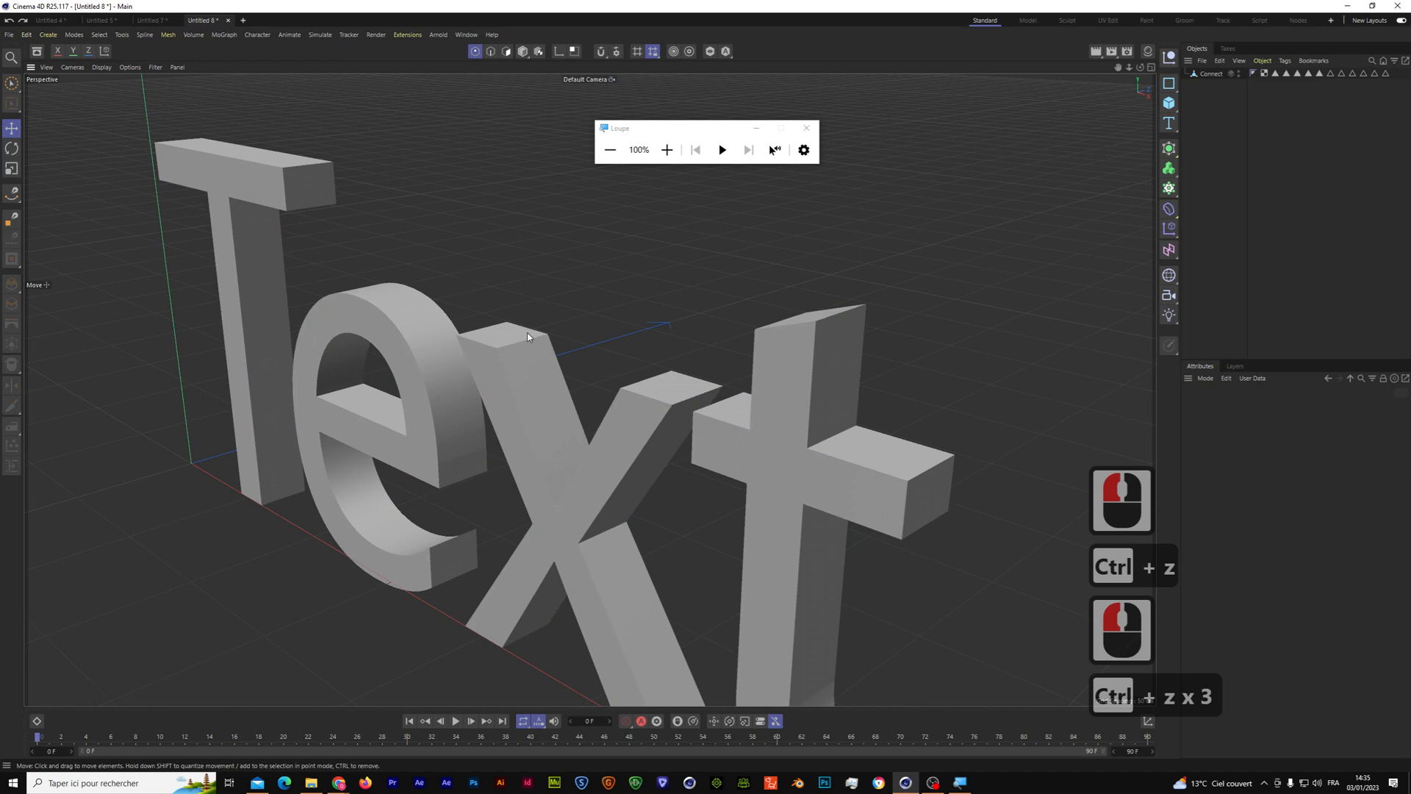
key(ctrl+z)
key(ctrl+z)
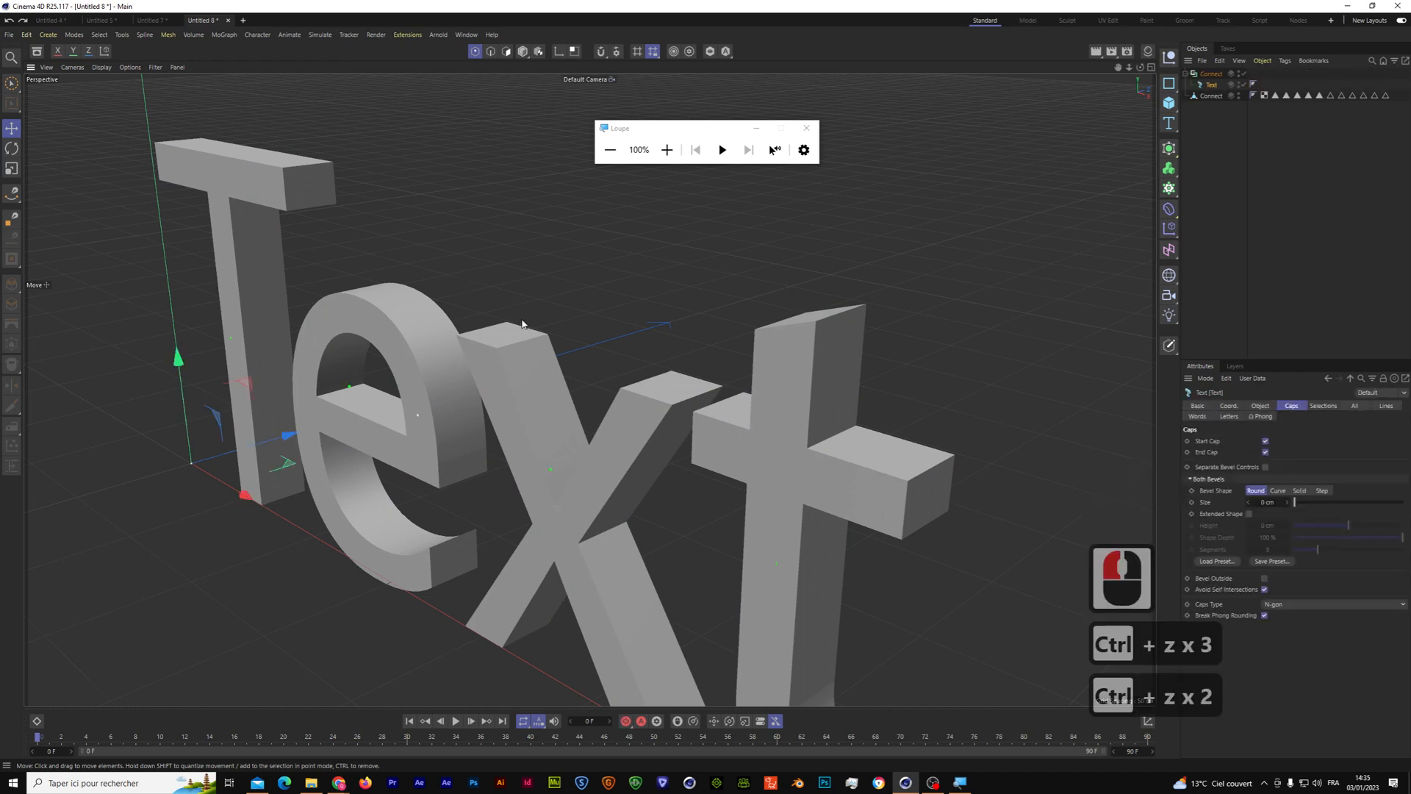
key(ctrl+z)
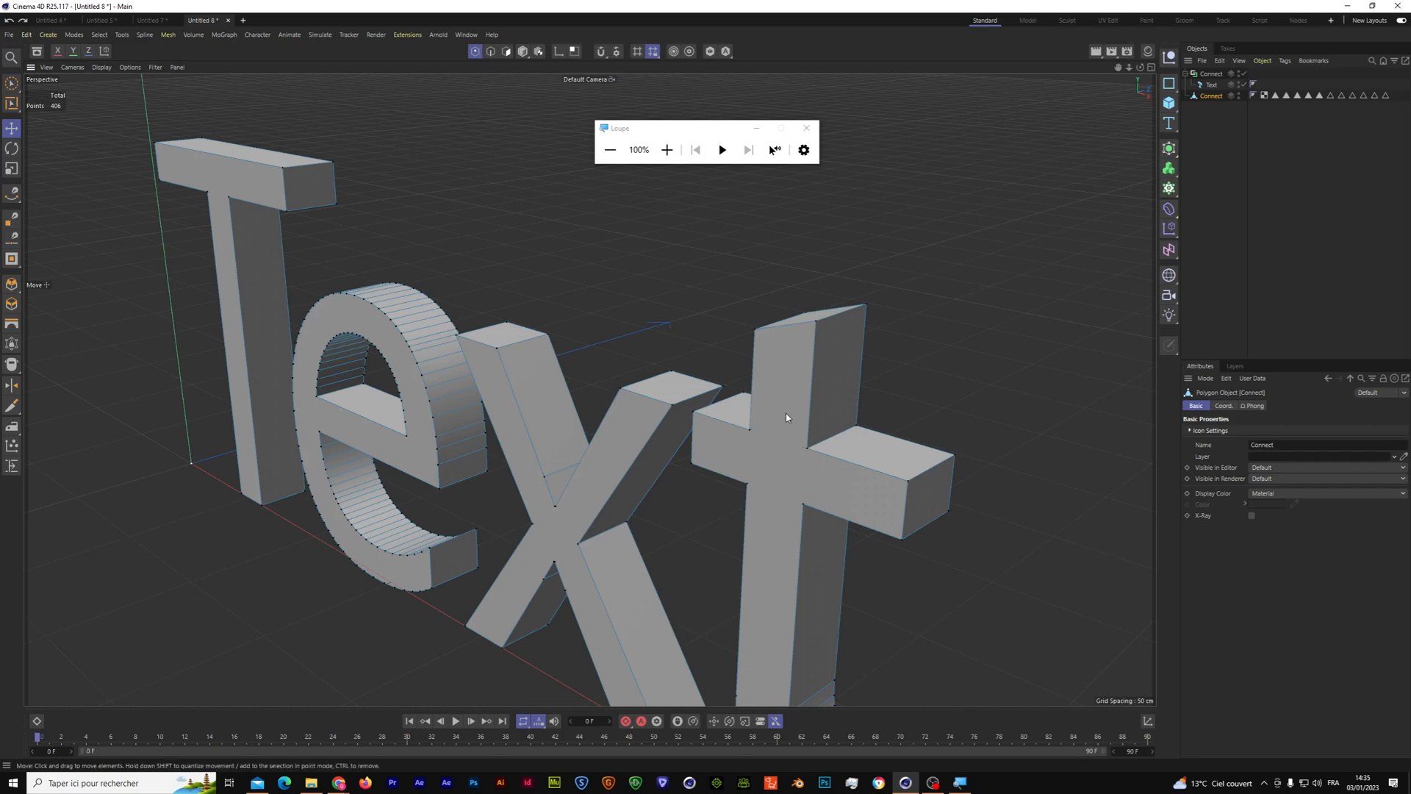
scroll(1000, 439, down, 20)
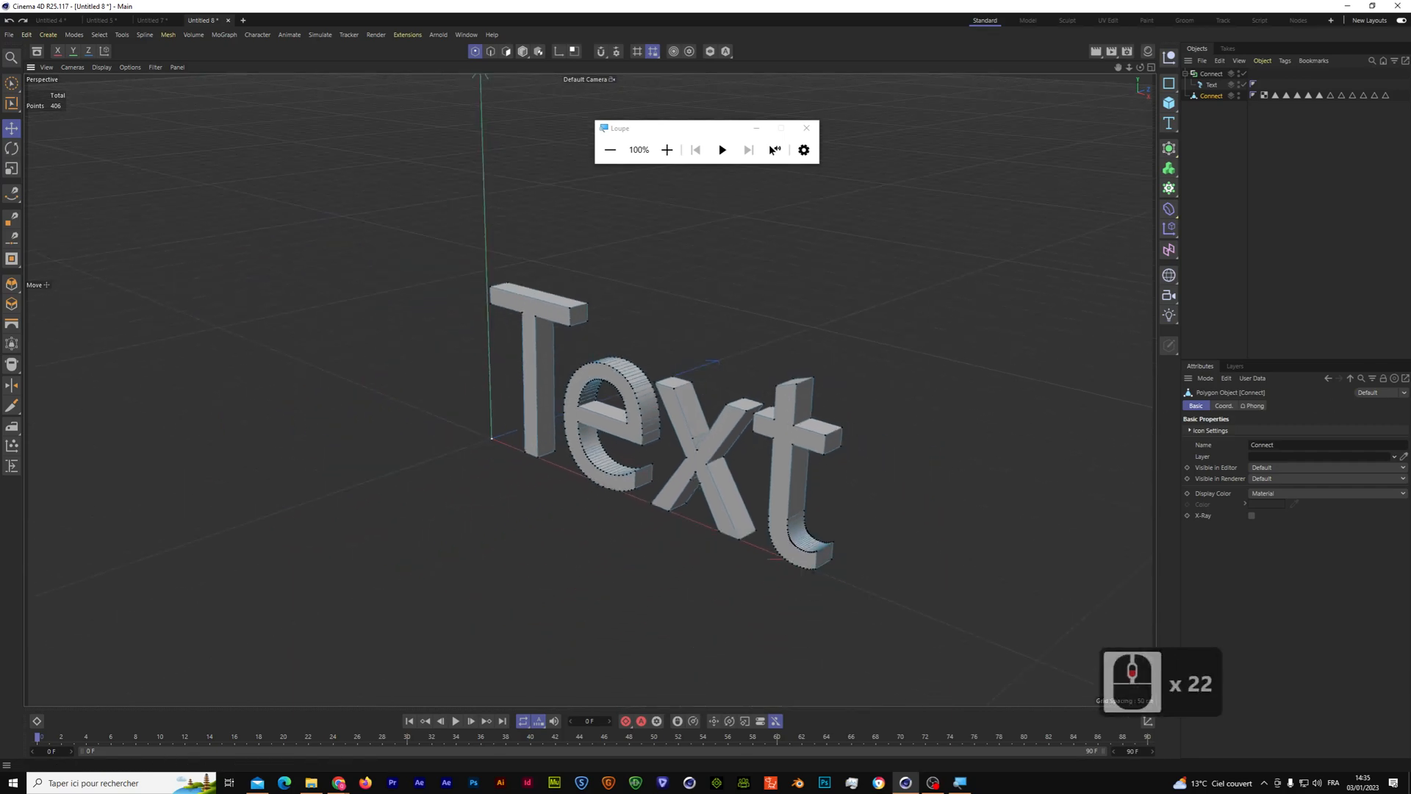